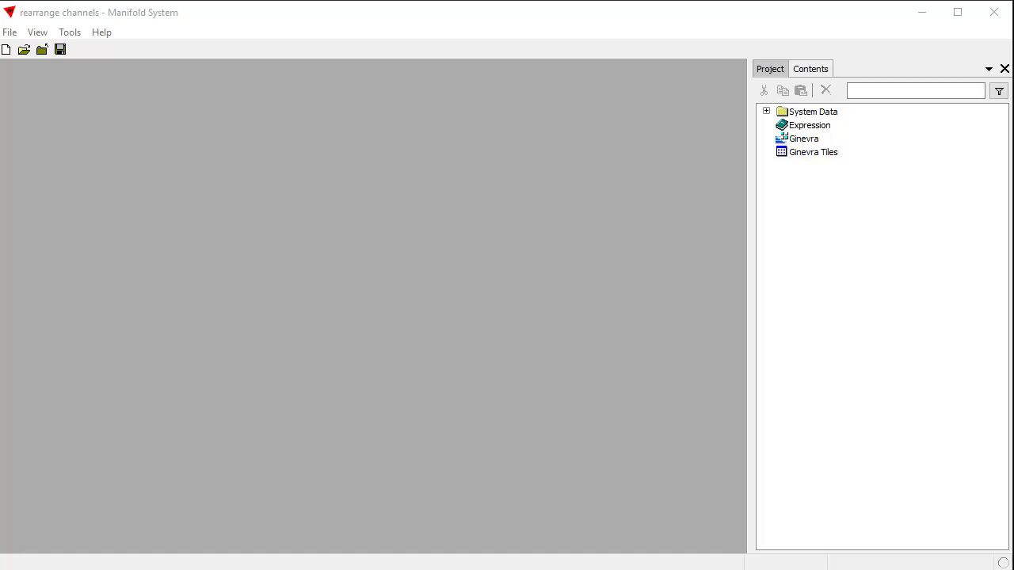
Open the Ginevra portrait image from the Project pane in its own window.
{"action": "double_click", "coordinate": [819, 141]}
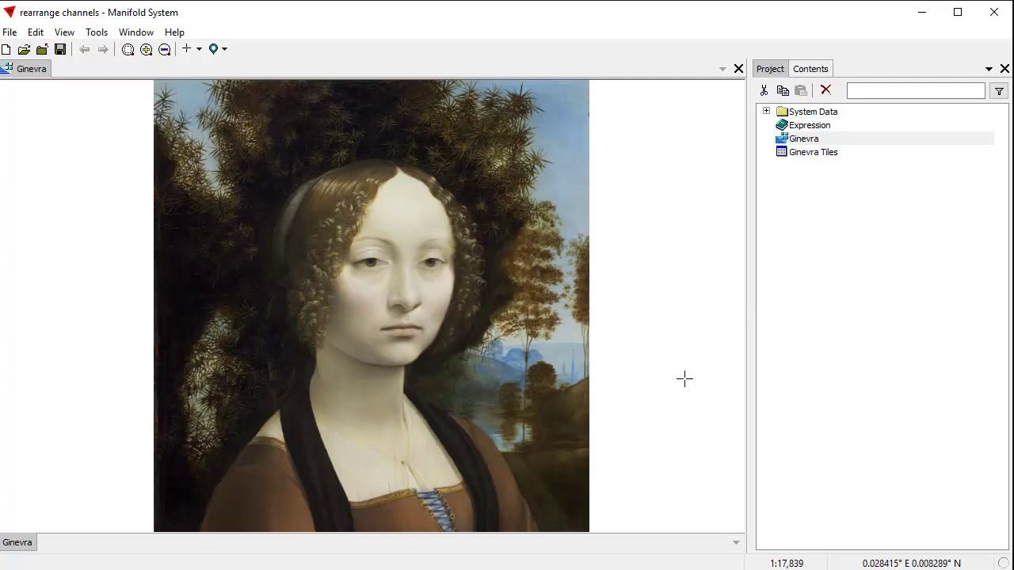
Show Ginevra's Style settings and check the B, G and R channel sources (Channels 0, 1, 2).
{"action": "left_click", "coordinate": [810, 70]}
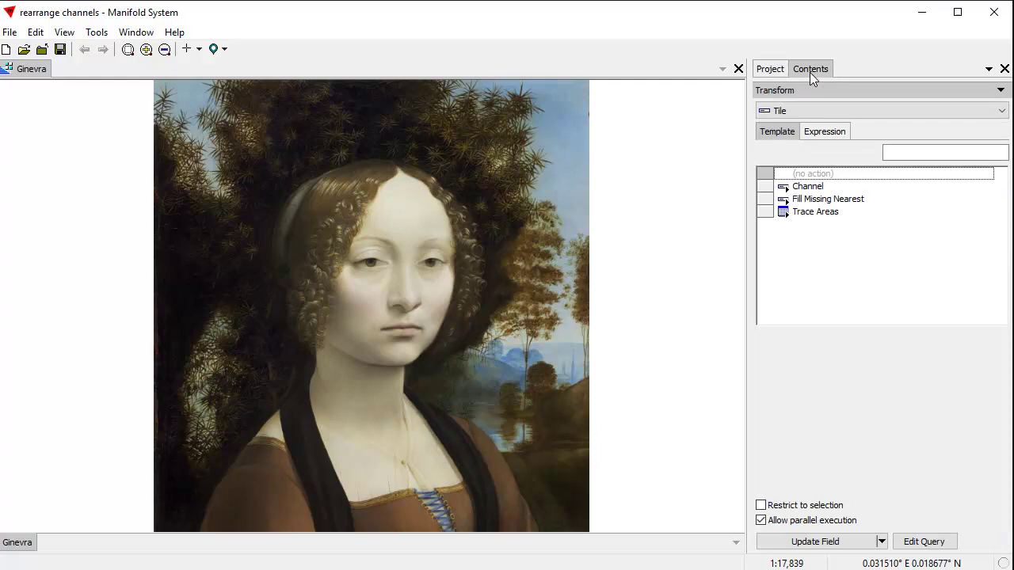
{"action": "left_click", "coordinate": [804, 91]}
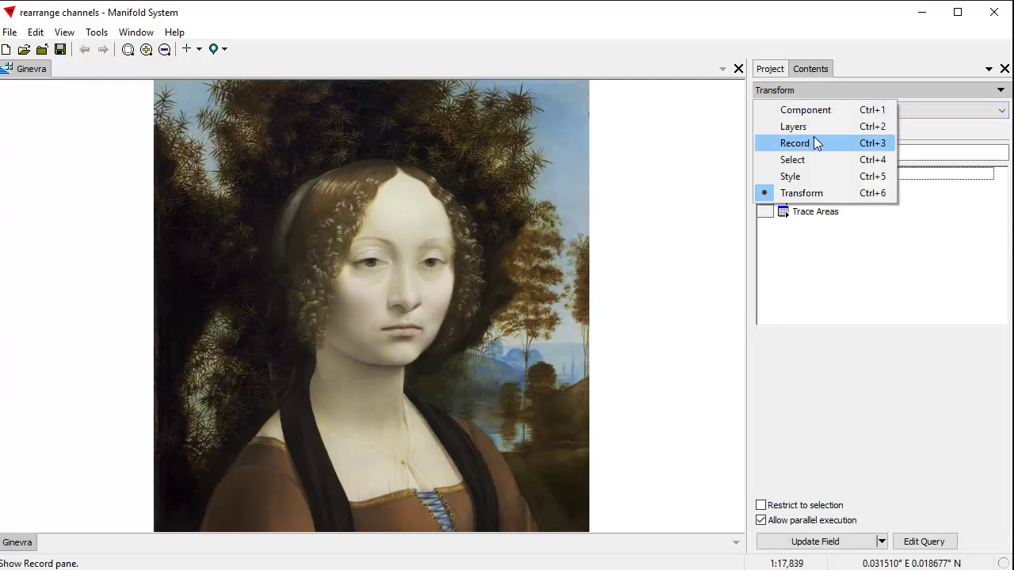
{"action": "left_click", "coordinate": [824, 177]}
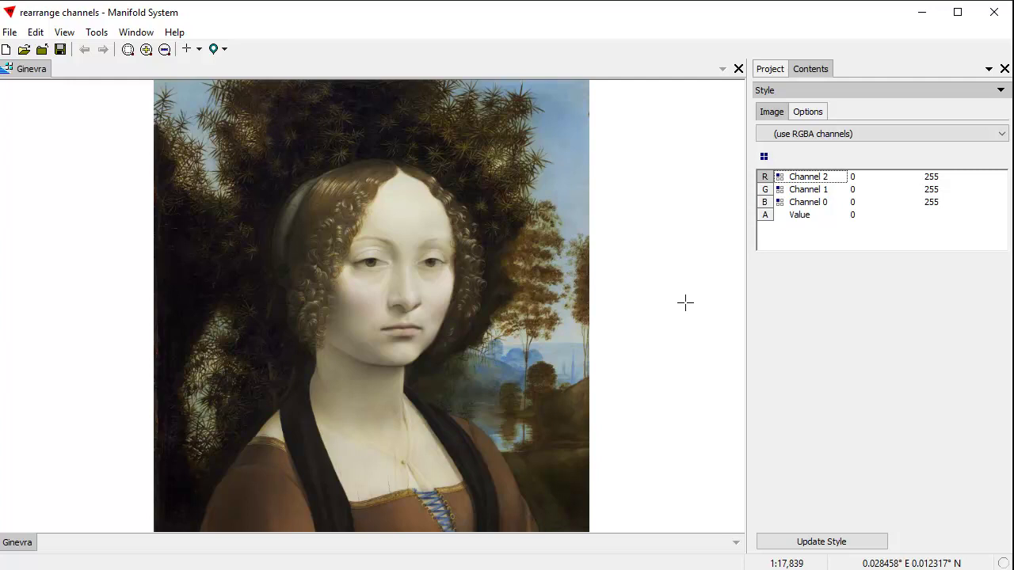
{"action": "left_click", "coordinate": [828, 203]}
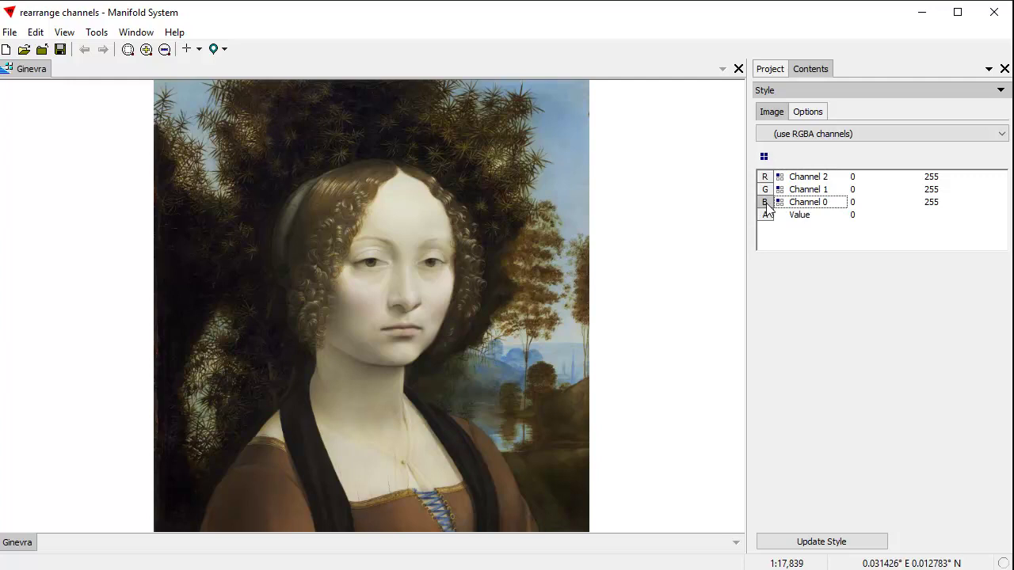
{"action": "left_click", "coordinate": [808, 191]}
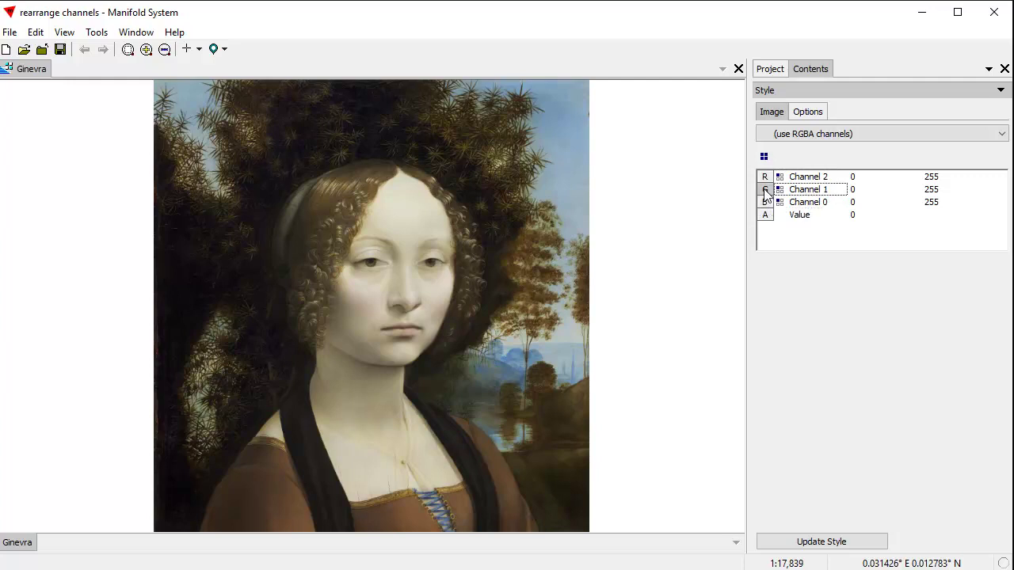
{"action": "left_click", "coordinate": [818, 179]}
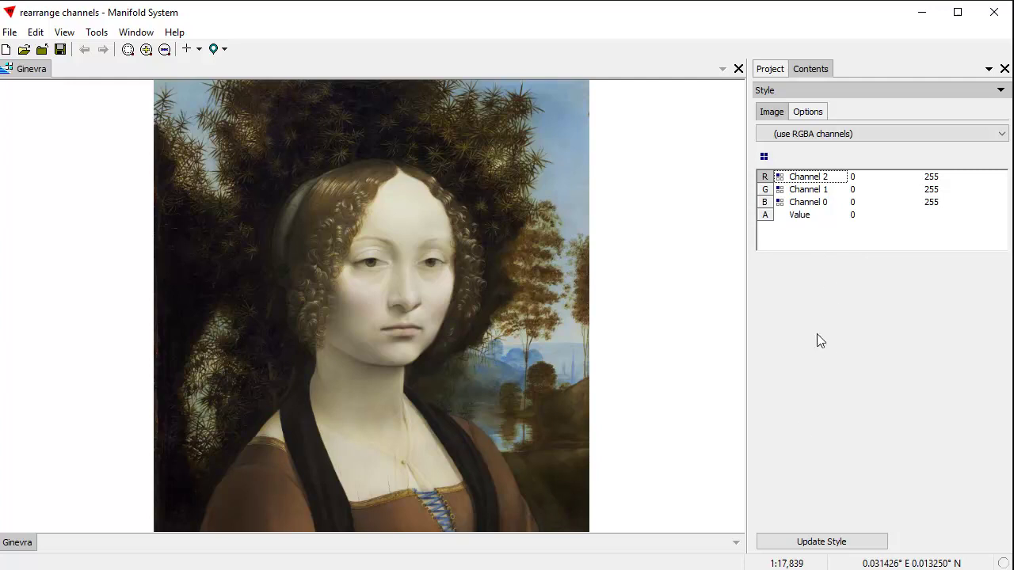
Try assigning Channel 1 to B, then restore B to Channel 0.
{"action": "left_click", "coordinate": [764, 157]}
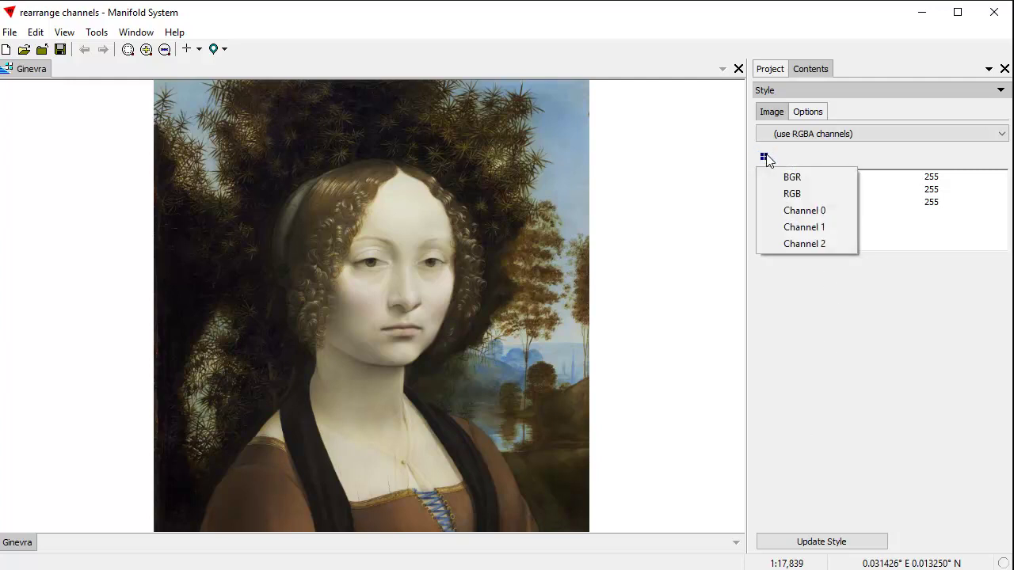
{"action": "left_click", "coordinate": [855, 347]}
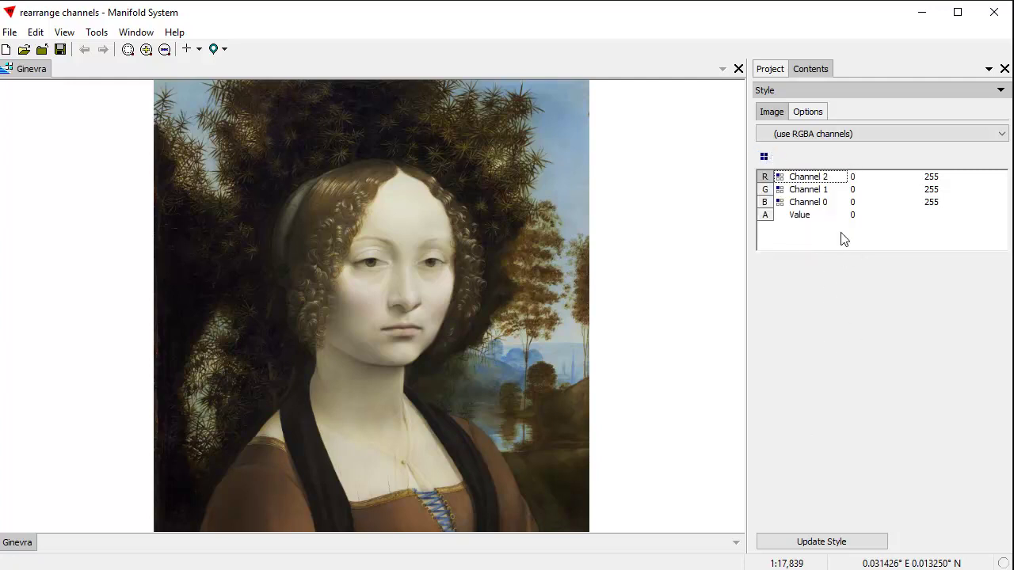
{"action": "left_click", "coordinate": [821, 203]}
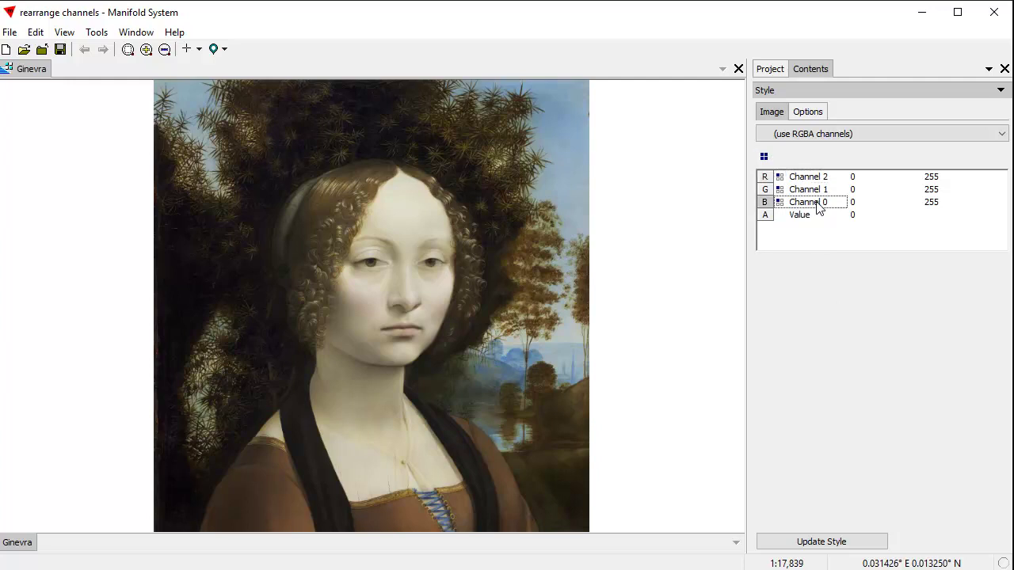
{"action": "left_click", "coordinate": [820, 203]}
{"action": "left_click", "coordinate": [846, 243]}
{"action": "left_click", "coordinate": [834, 203]}
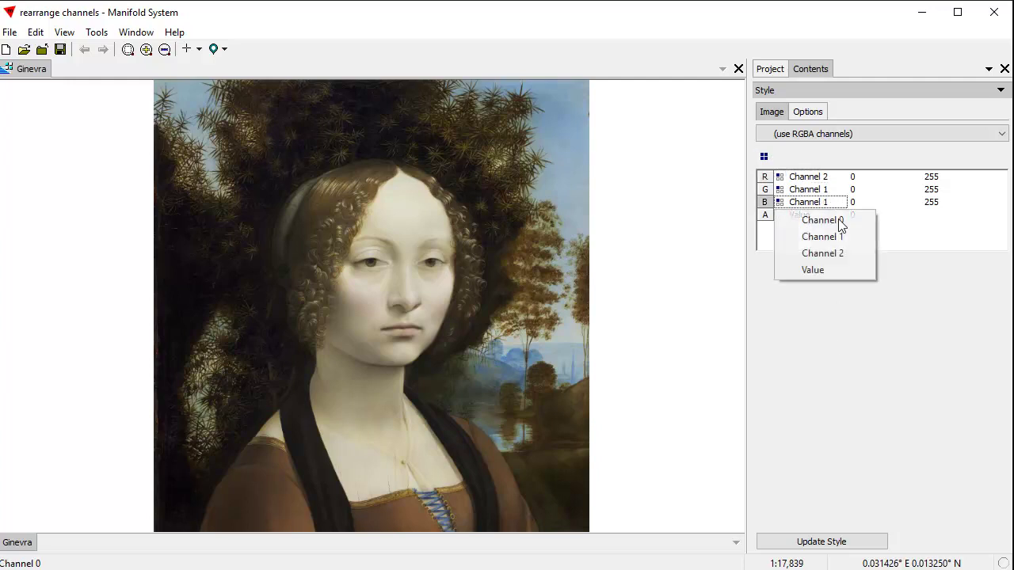
{"action": "left_click", "coordinate": [843, 220]}
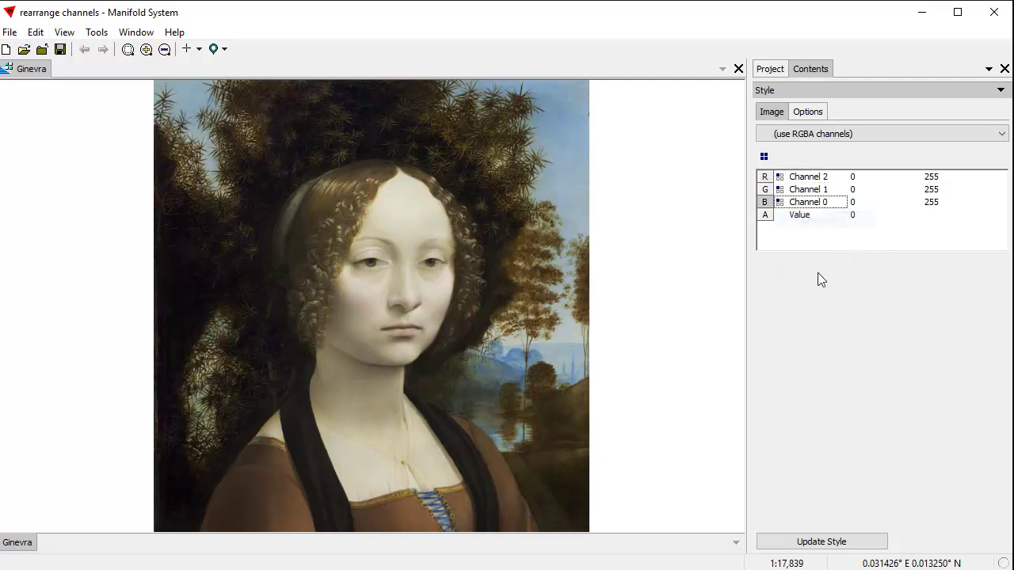
Apply the RGB channel-order preset to the Ginevra style.
{"action": "left_click", "coordinate": [764, 156]}
{"action": "left_click", "coordinate": [788, 178]}
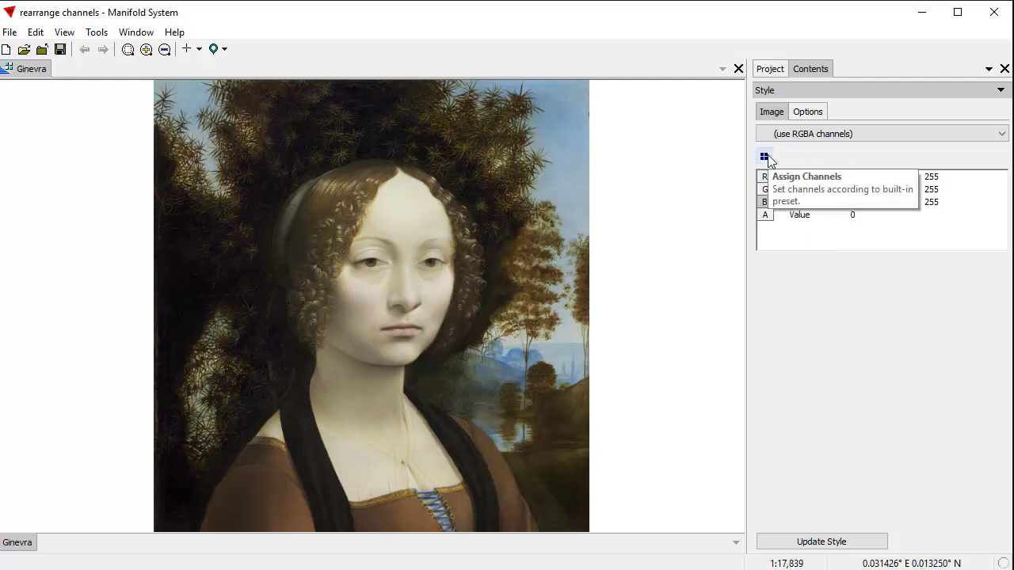
{"action": "left_click", "coordinate": [764, 156]}
{"action": "left_click", "coordinate": [787, 195]}
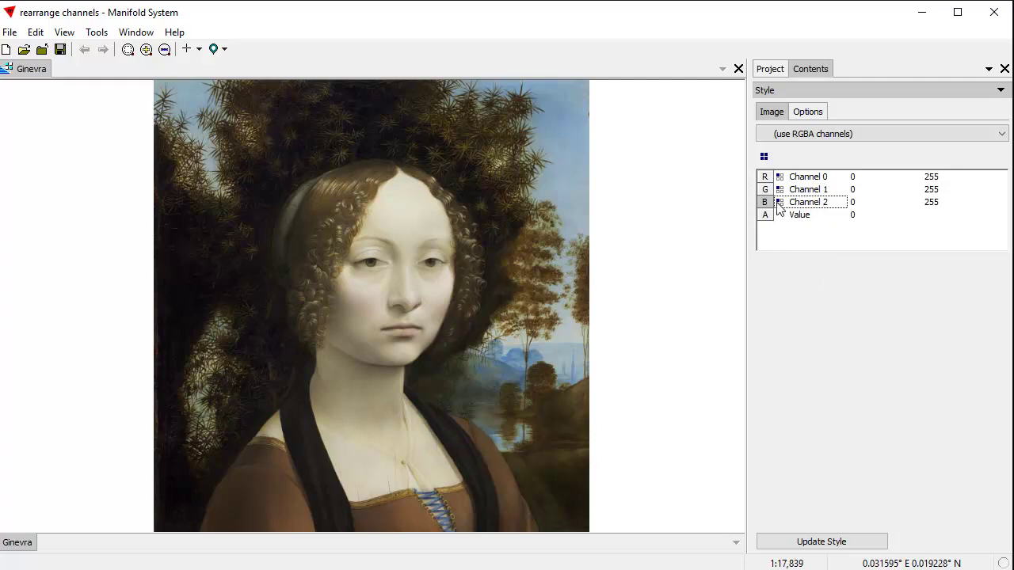
{"action": "left_click", "coordinate": [840, 545]}
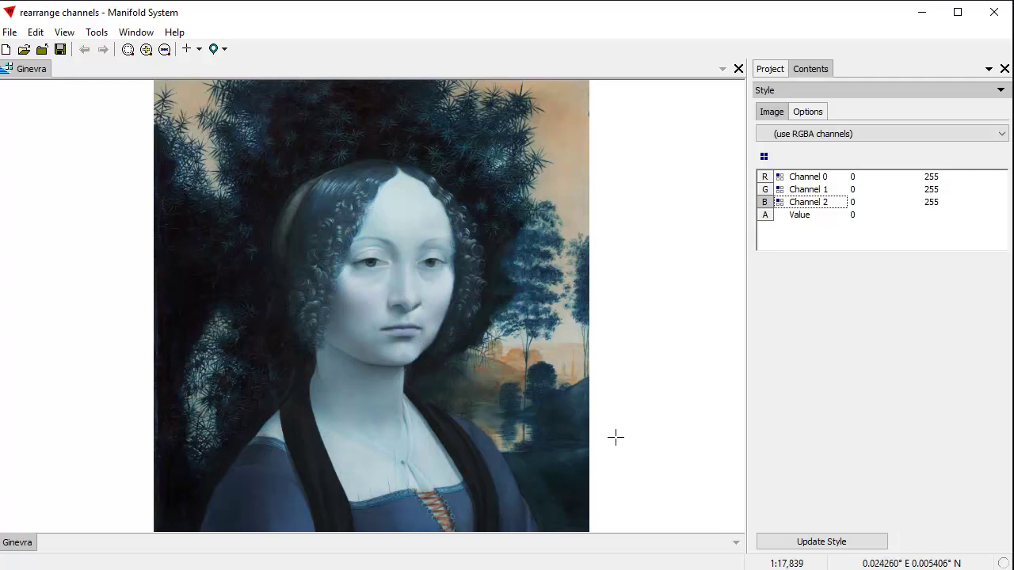
Reapply the BGR preset so Ginevra shows natural colours again.
{"action": "left_click", "coordinate": [764, 157]}
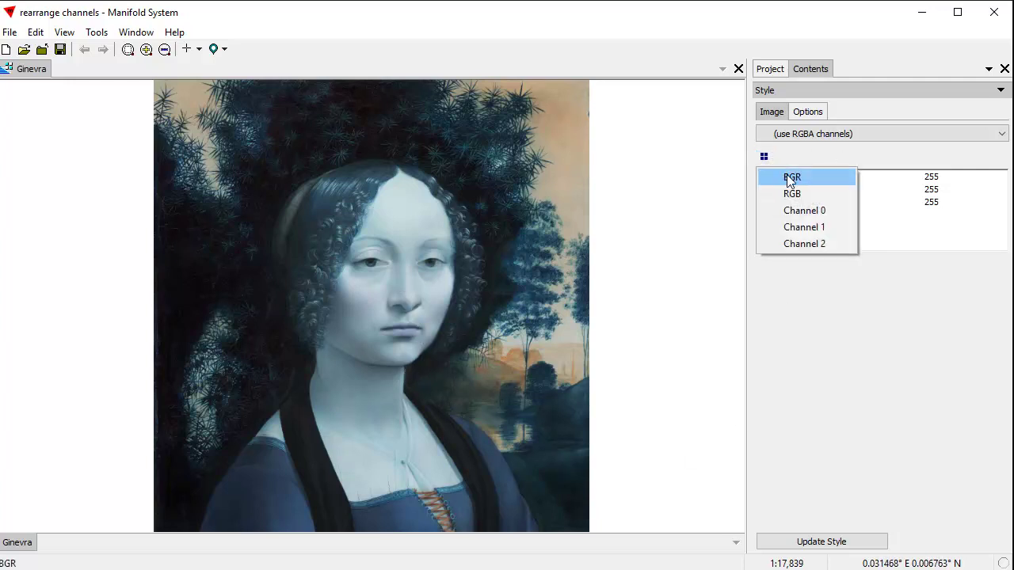
{"action": "left_click", "coordinate": [793, 175]}
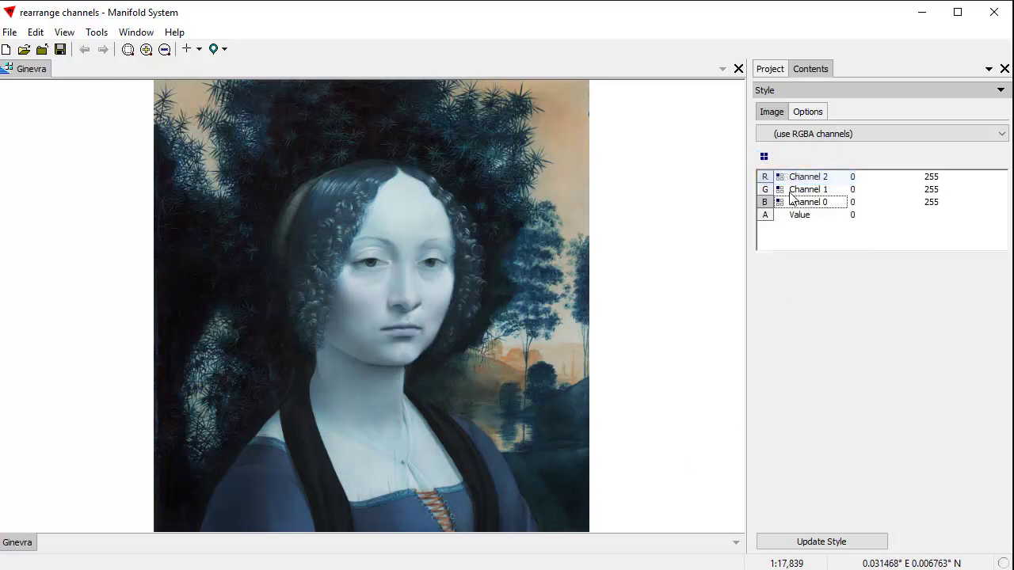
{"action": "left_click", "coordinate": [819, 542]}
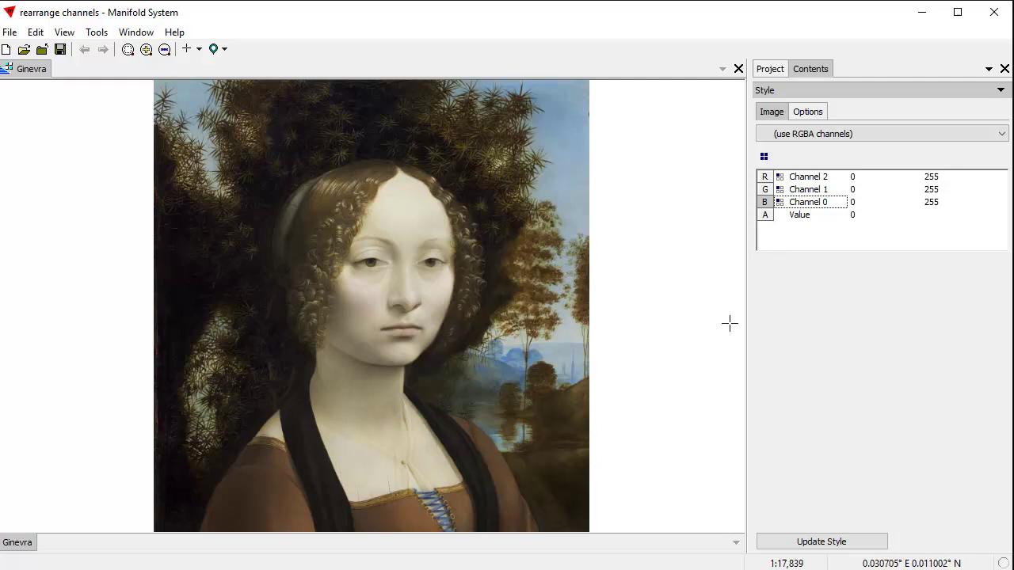
Paste TileChannels([Tile], VectorMakeX3(2, 1, 0)) as a Transform expression on the Ginevra tiles.
{"action": "left_click", "coordinate": [794, 89]}
{"action": "left_click", "coordinate": [792, 193]}
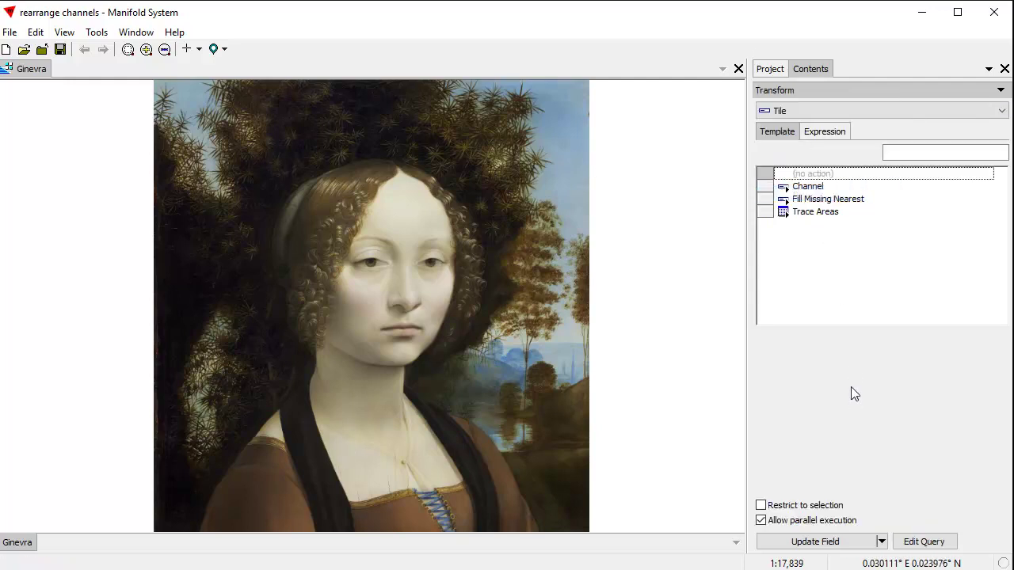
{"action": "left_click", "coordinate": [828, 133]}
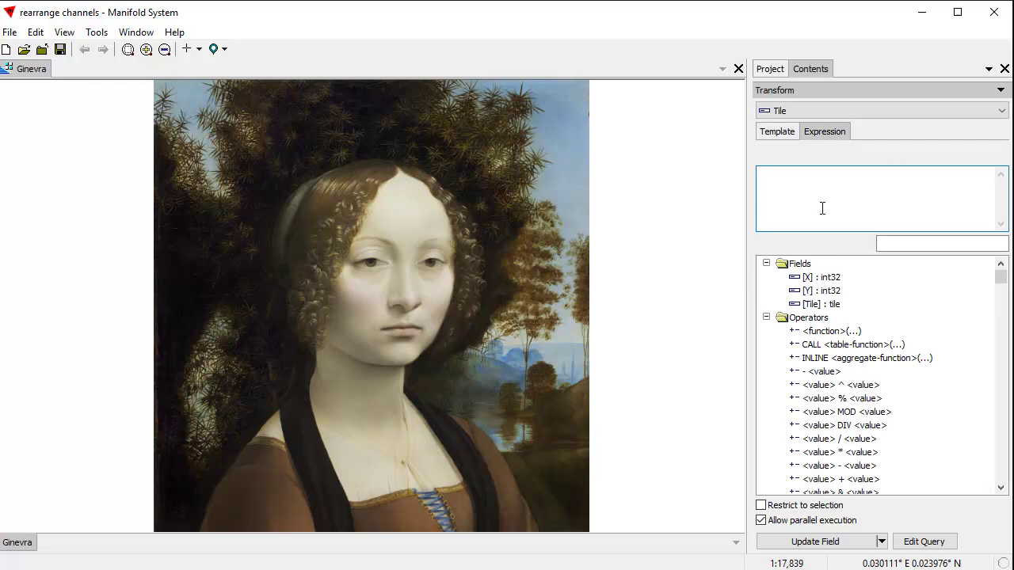
{"action": "right_click", "coordinate": [809, 187]}
{"action": "left_click", "coordinate": [855, 258]}
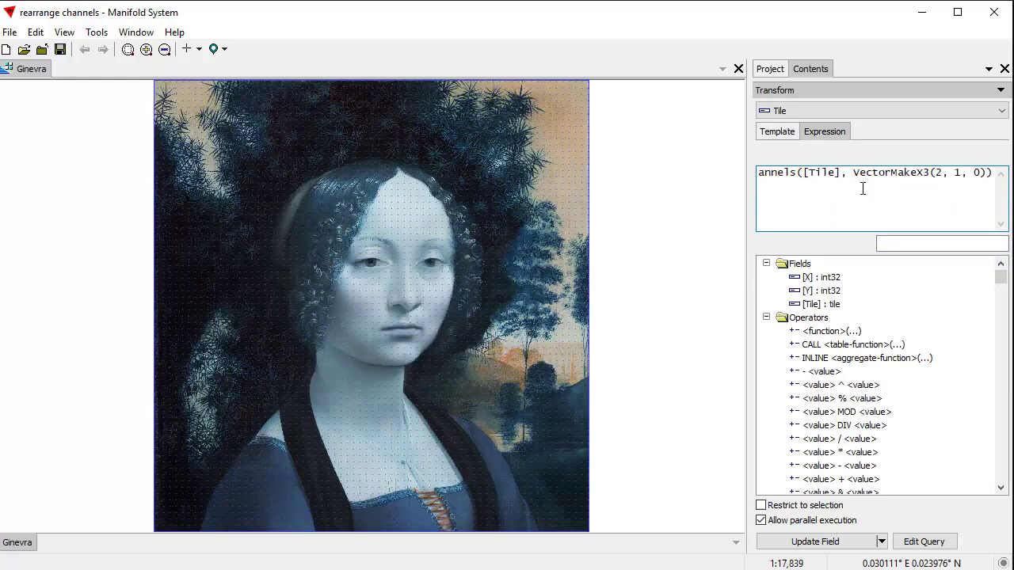
Split the pasted expression onto two lines and select its TileChannels part.
{"action": "left_click", "coordinate": [854, 174]}
{"action": "key", "text": "Return"}
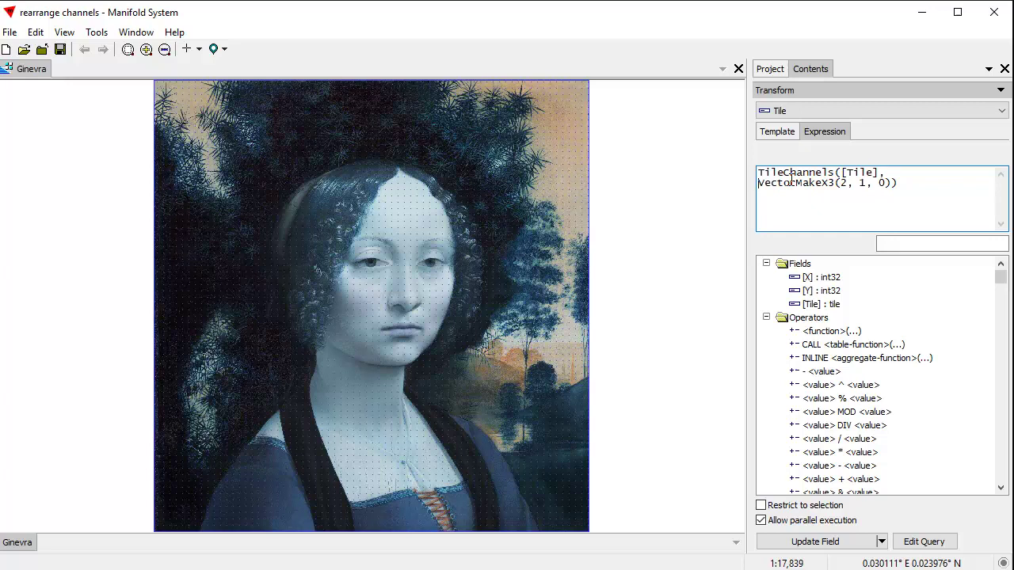
{"action": "left_click", "coordinate": [899, 175]}
{"action": "key", "text": "Delete"}
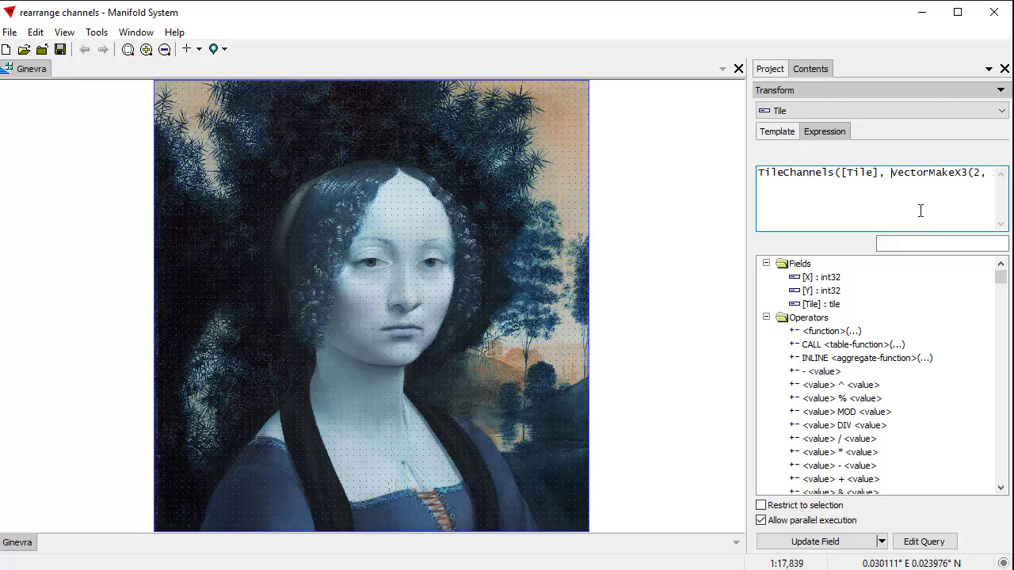
{"action": "key", "text": "Return"}
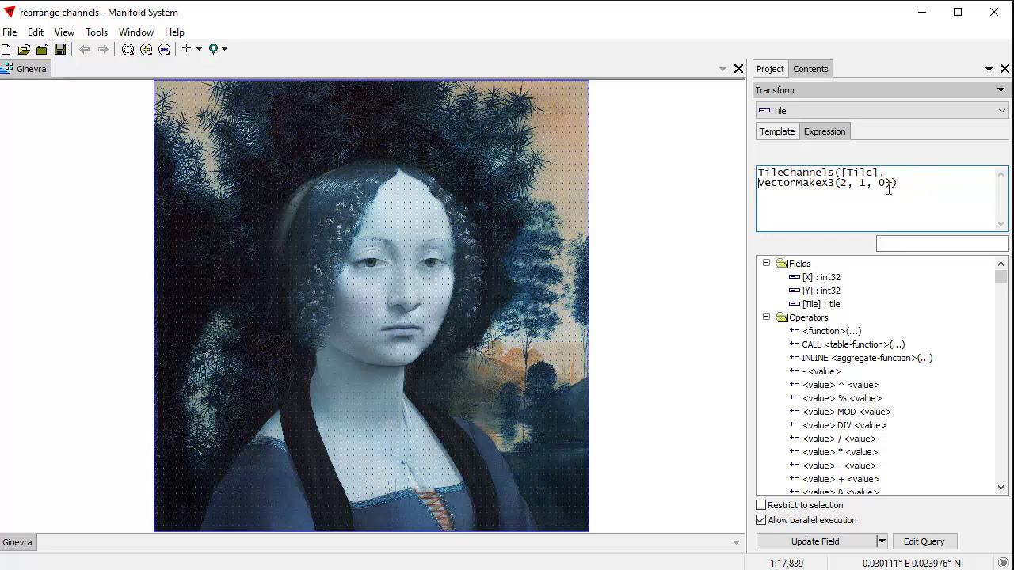
{"action": "left_click_drag", "start_coordinate": [888, 172], "coordinate": [836, 173]}
Highlight each channel index 2, 1 and 0 in the expression in turn.
{"action": "left_click", "coordinate": [796, 209]}
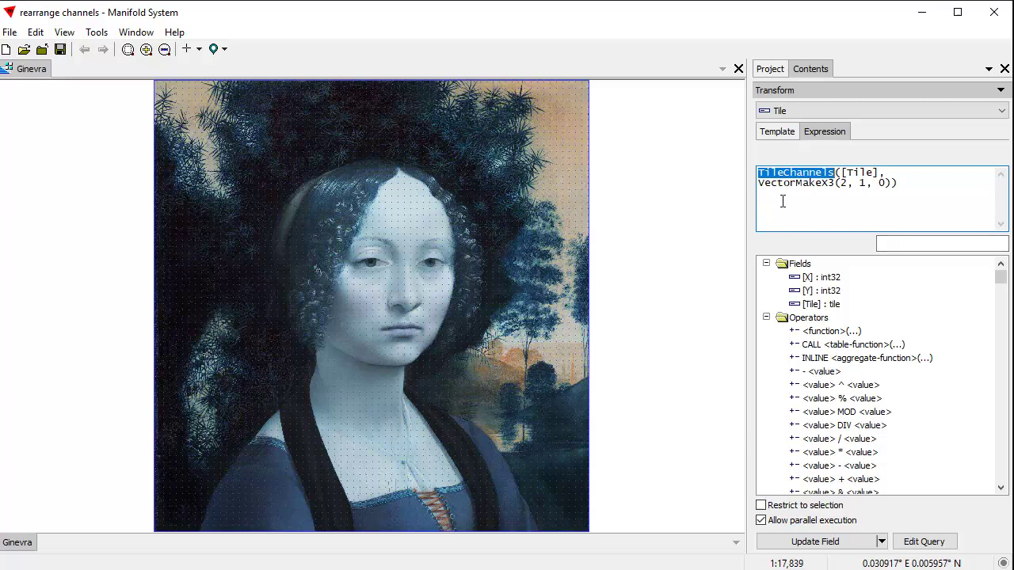
{"action": "left_click", "coordinate": [866, 200]}
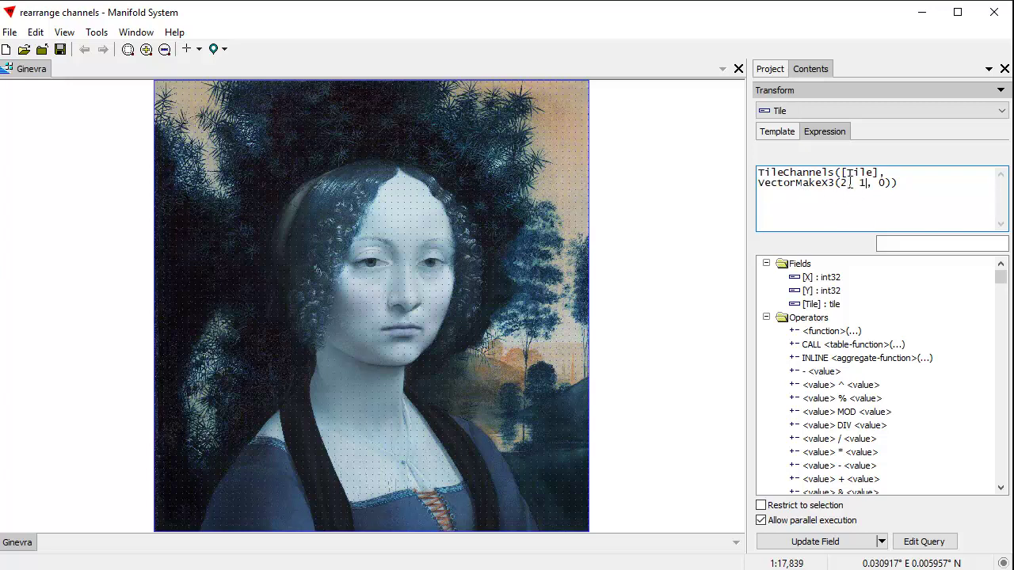
{"action": "double_click", "coordinate": [846, 183]}
{"action": "double_click", "coordinate": [863, 183]}
{"action": "double_click", "coordinate": [884, 183]}
{"action": "left_click", "coordinate": [829, 210]}
Change the first index to 0 and the last to 2.
{"action": "double_click", "coordinate": [845, 184]}
{"action": "type", "text": "0"}
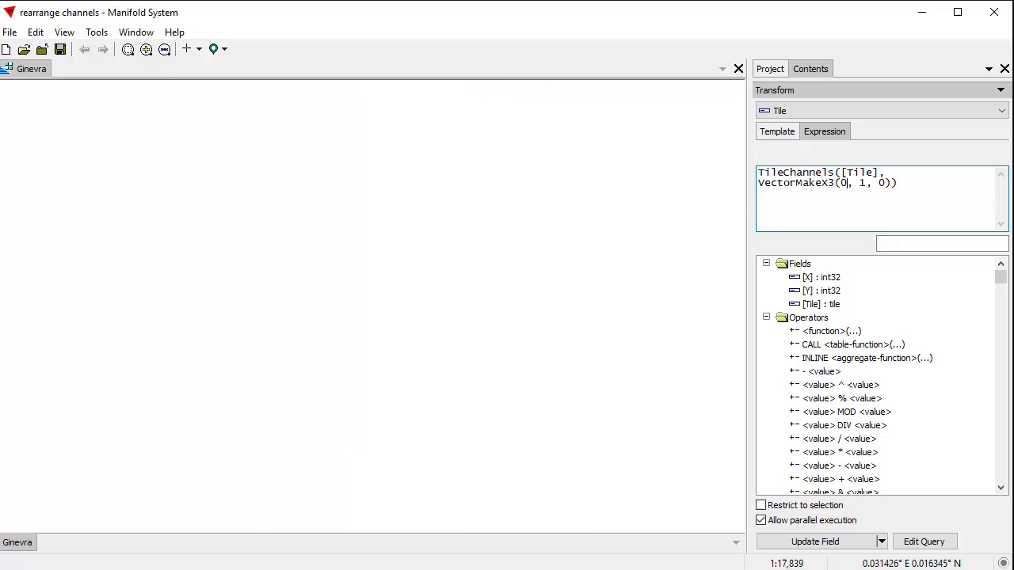
{"action": "double_click", "coordinate": [883, 183]}
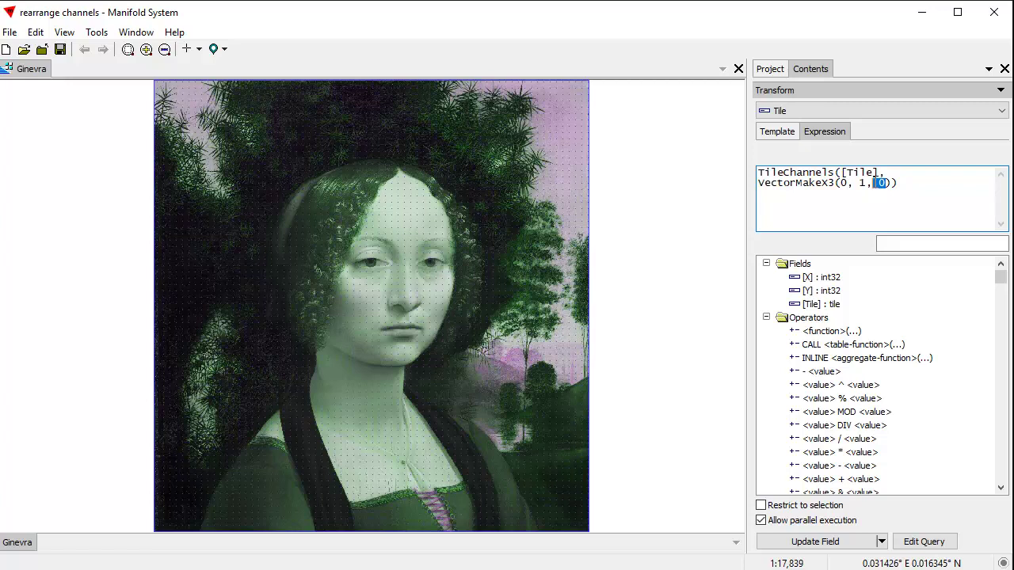
{"action": "double_click", "coordinate": [882, 185]}
{"action": "type", "text": "2"}
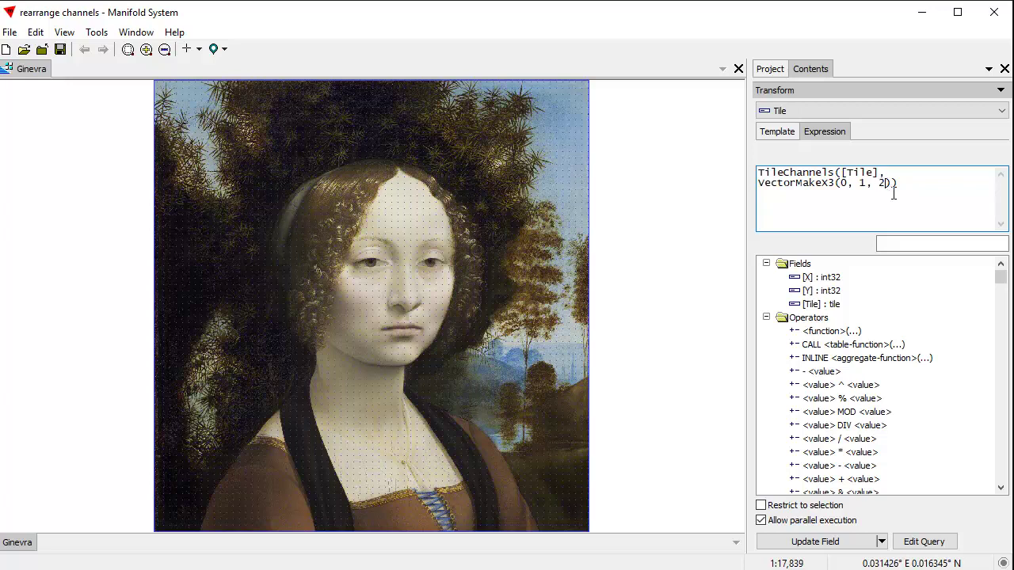
Set the first index back to 2 and the last to 0, giving VectorMakeX3(2, 1, 0).
{"action": "double_click", "coordinate": [845, 183]}
{"action": "type", "text": "2"}
{"action": "double_click", "coordinate": [883, 183]}
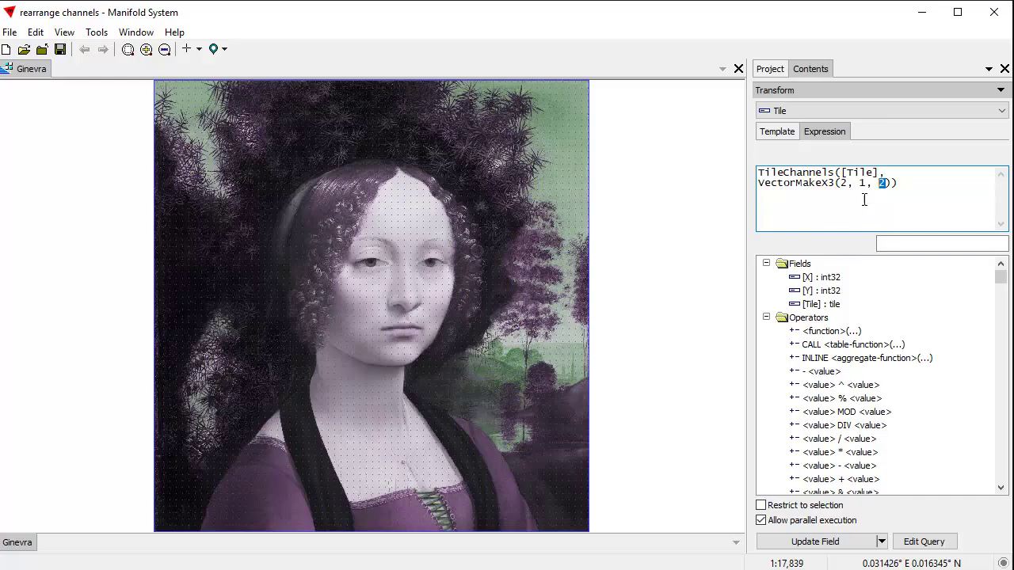
{"action": "type", "text": "0"}
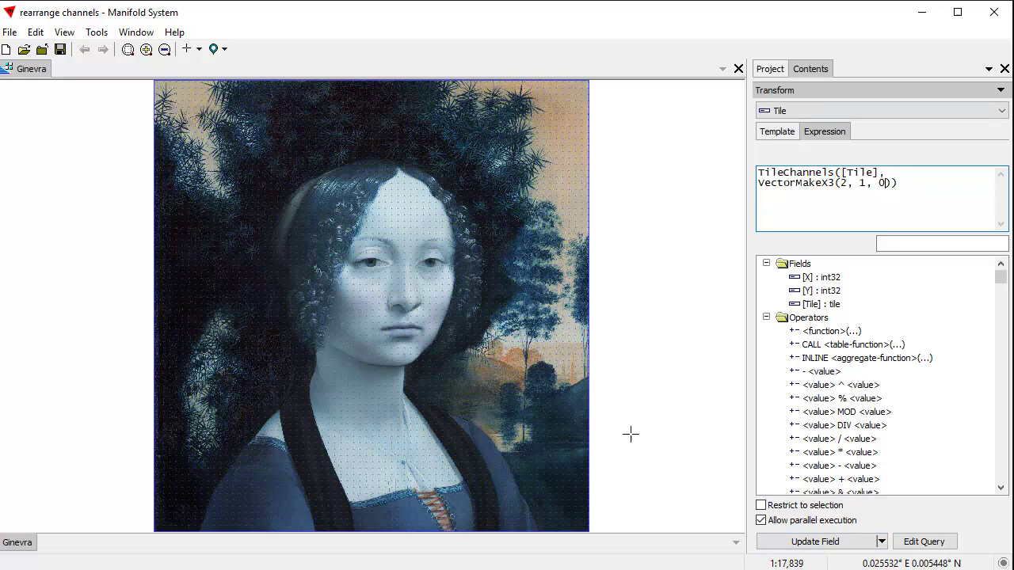
Switch the transform's run mode from Update Field to Add Component.
{"action": "left_click", "coordinate": [882, 544]}
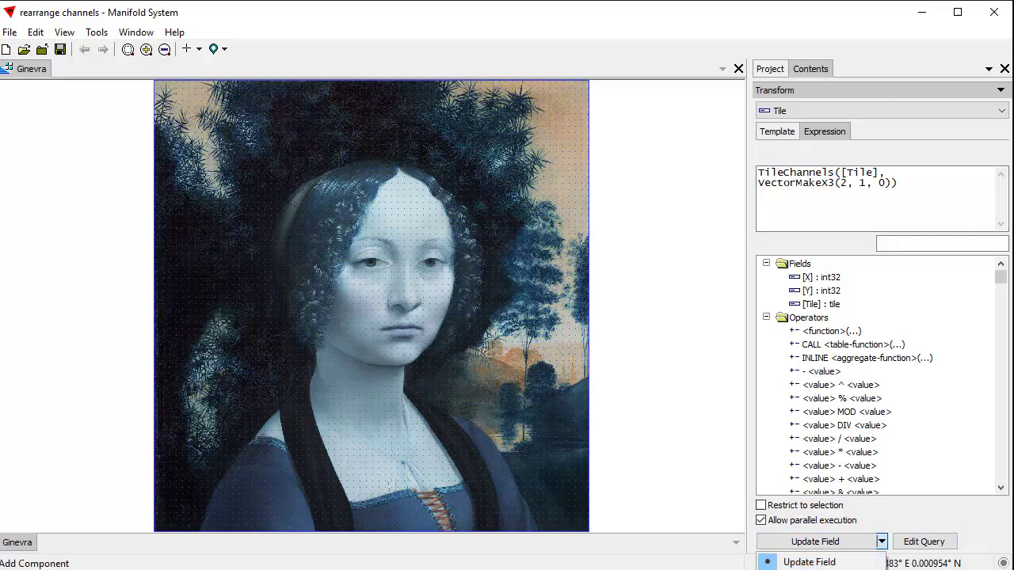
{"action": "left_click", "coordinate": [824, 567]}
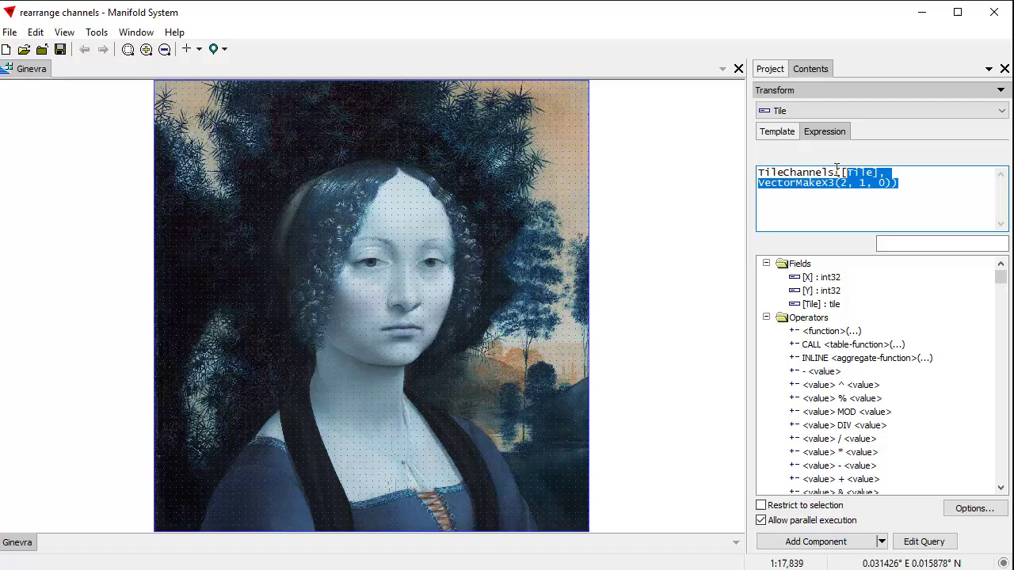
{"action": "left_click_drag", "start_coordinate": [836, 169], "coordinate": [759, 172]}
{"action": "left_click", "coordinate": [957, 202]}
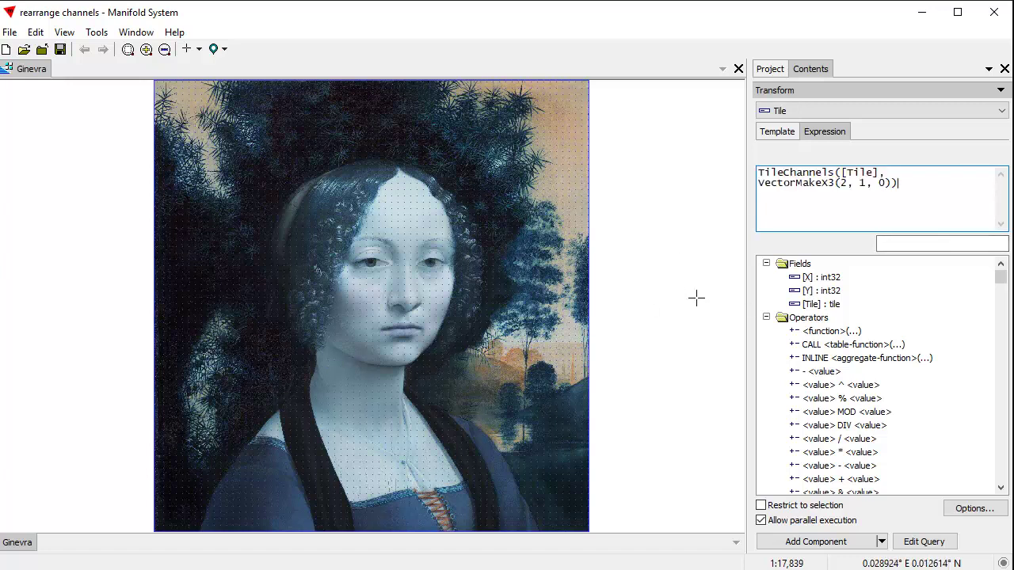
Check the new table name in Options, then add the Ginevra Tiles Transform component.
{"action": "left_click", "coordinate": [967, 510]}
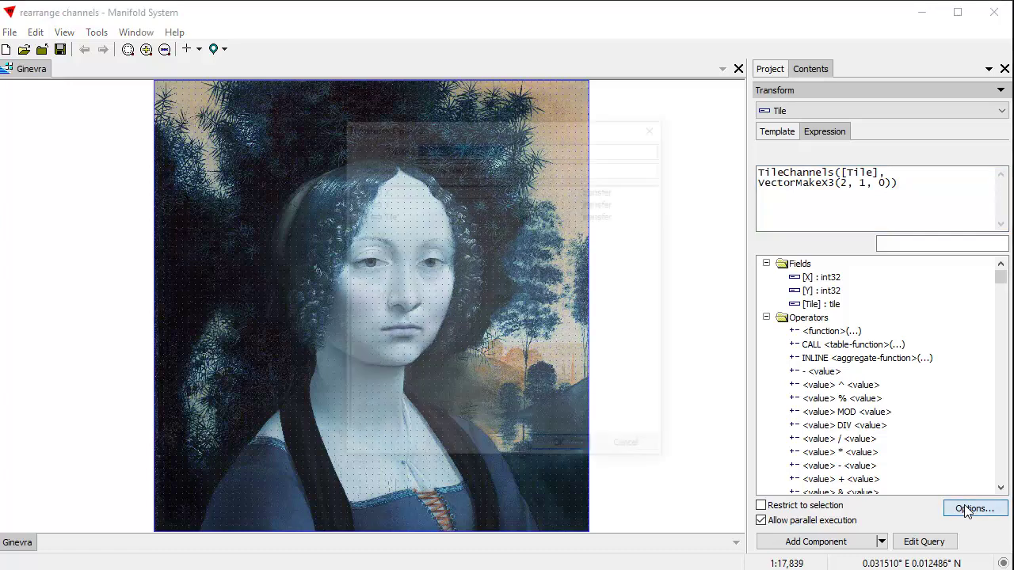
{"action": "left_click_drag", "start_coordinate": [449, 124], "coordinate": [578, 145]}
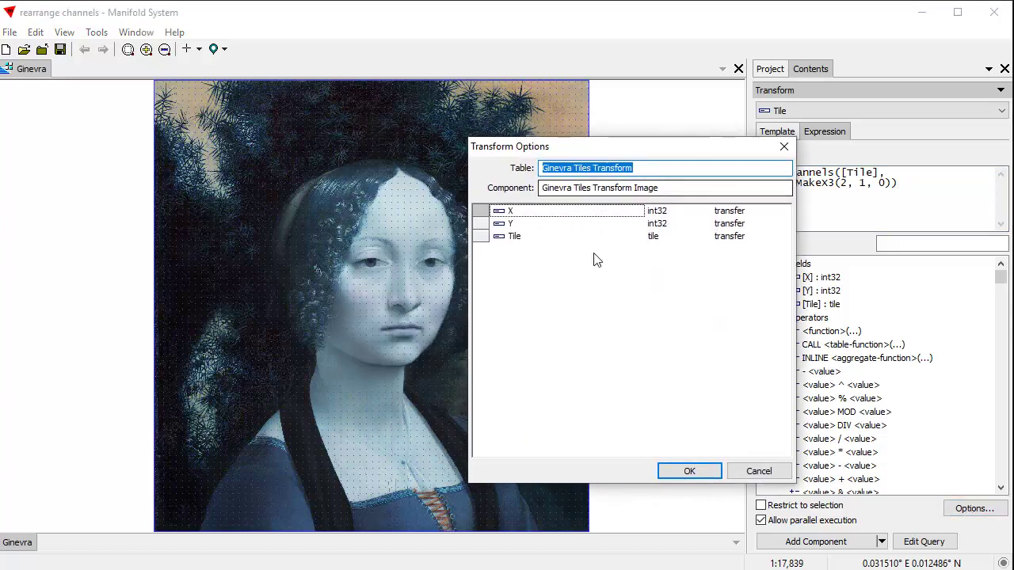
{"action": "left_click", "coordinate": [674, 171]}
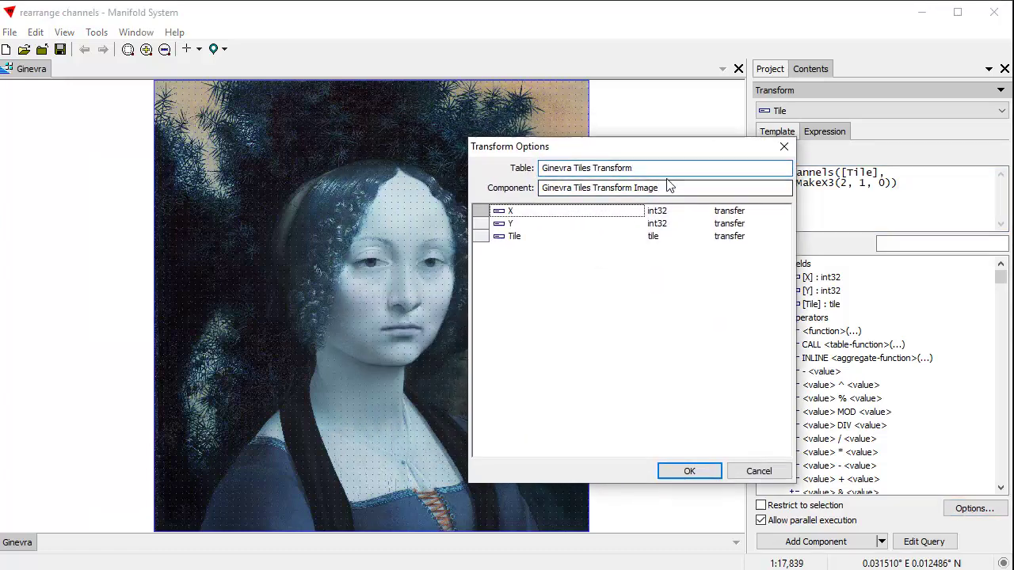
{"action": "left_click", "coordinate": [751, 473]}
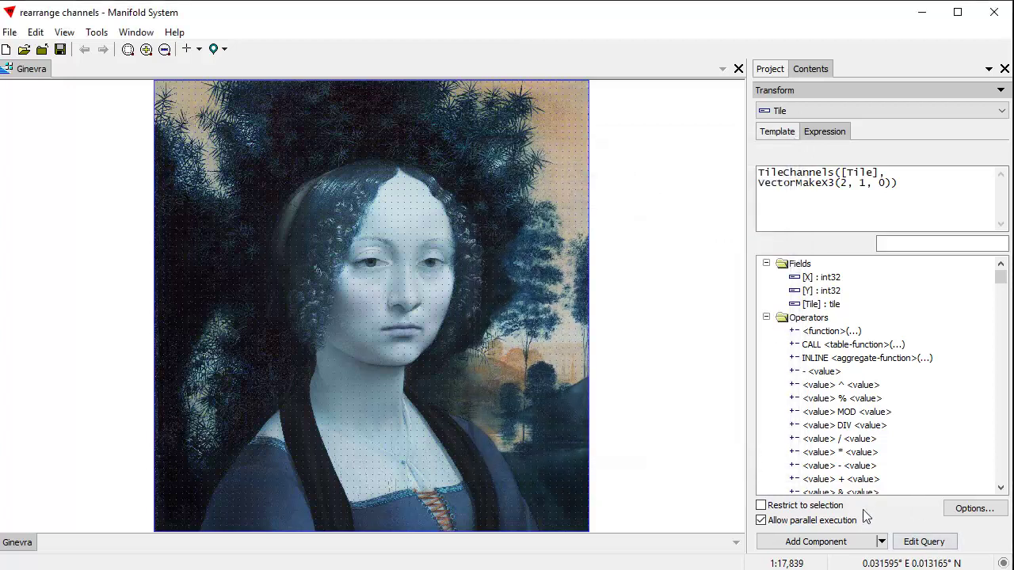
{"action": "left_click", "coordinate": [815, 542]}
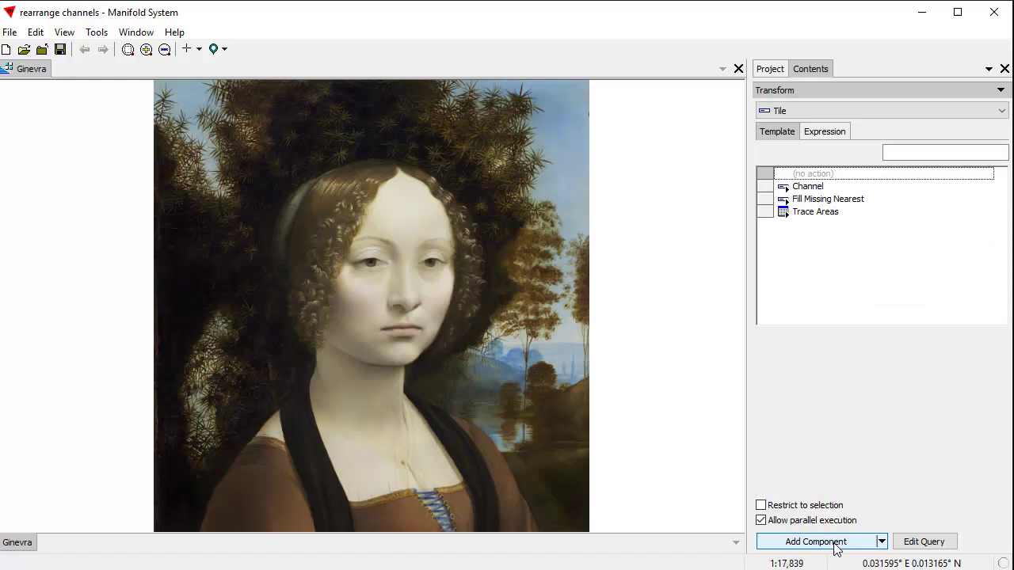
Open Ginevra Tiles Transform Image from the Project list in its own window.
{"action": "left_click", "coordinate": [768, 70]}
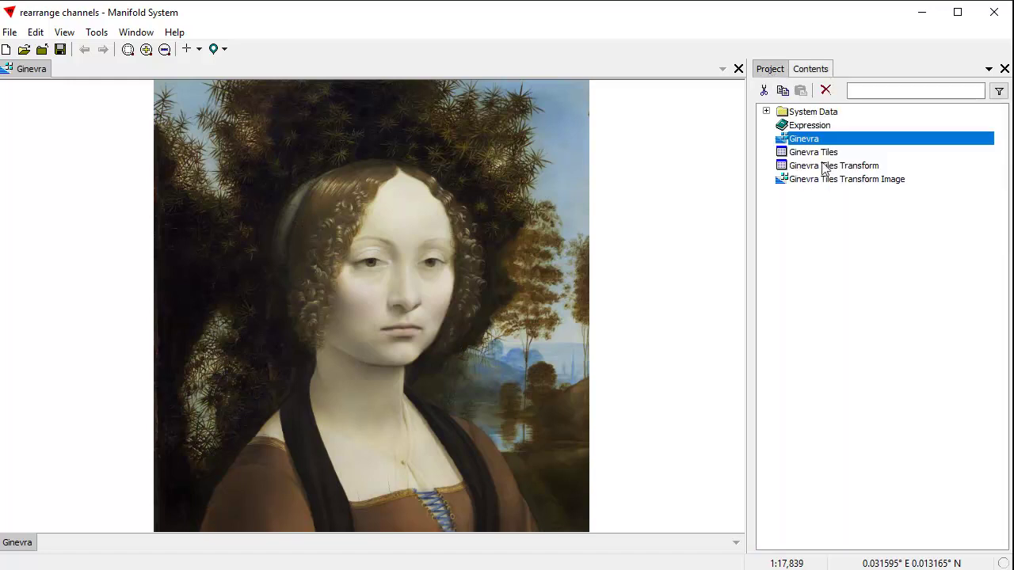
{"action": "left_click", "coordinate": [846, 166]}
{"action": "left_click", "coordinate": [849, 180]}
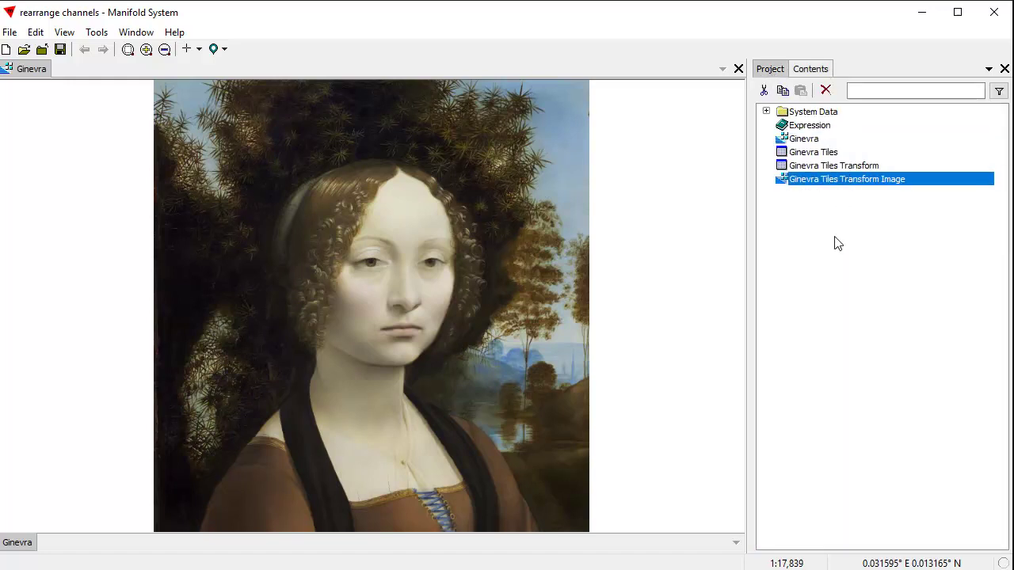
{"action": "left_click", "coordinate": [861, 251]}
{"action": "left_click", "coordinate": [850, 181]}
{"action": "left_click", "coordinate": [860, 238]}
{"action": "double_click", "coordinate": [848, 180]}
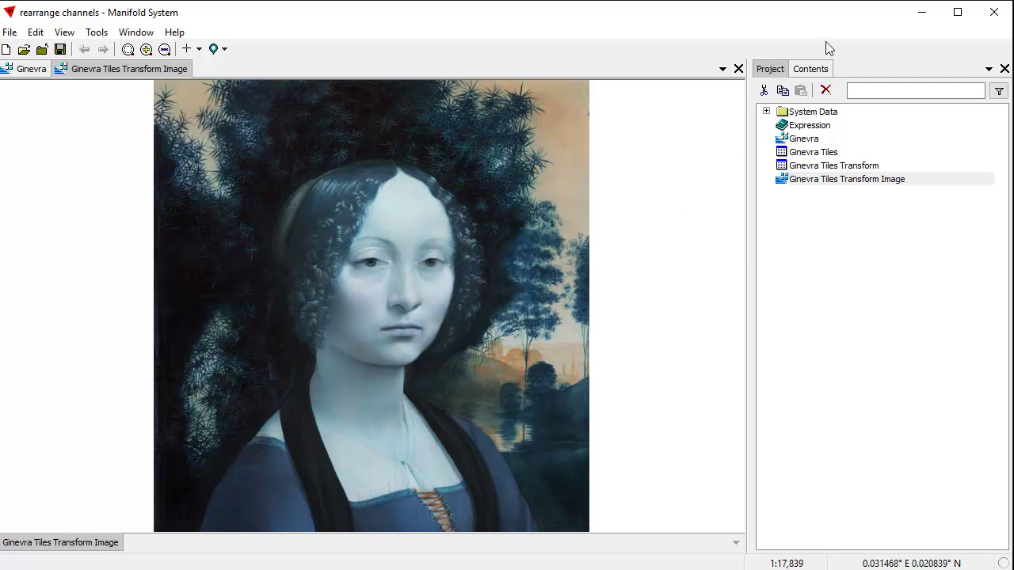
Style Ginevra Tiles Transform Image with the RGB preset (Channels 0, 1, 2) and update the style.
{"action": "left_click", "coordinate": [816, 71]}
{"action": "left_click", "coordinate": [813, 94]}
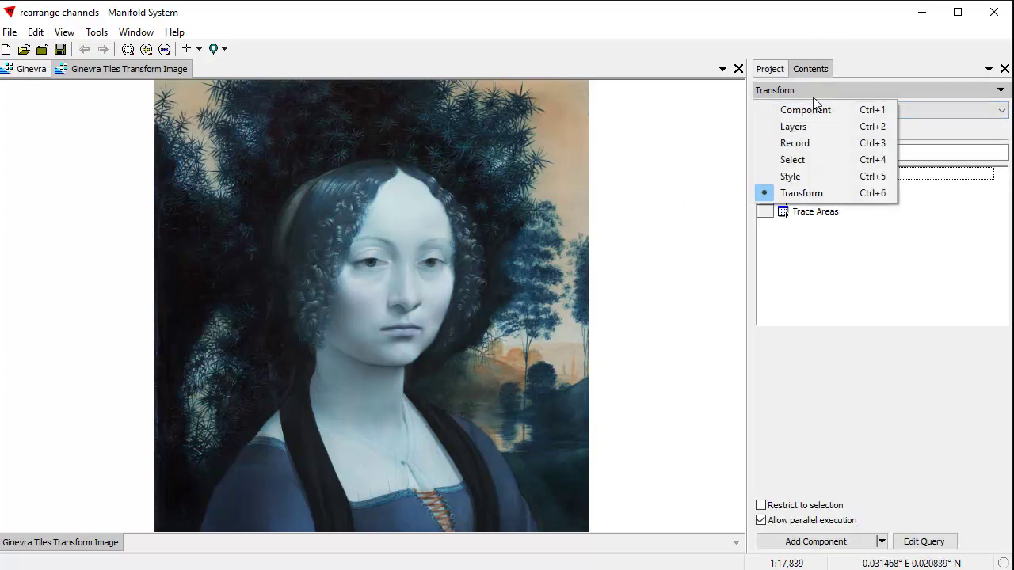
{"action": "left_click", "coordinate": [819, 176]}
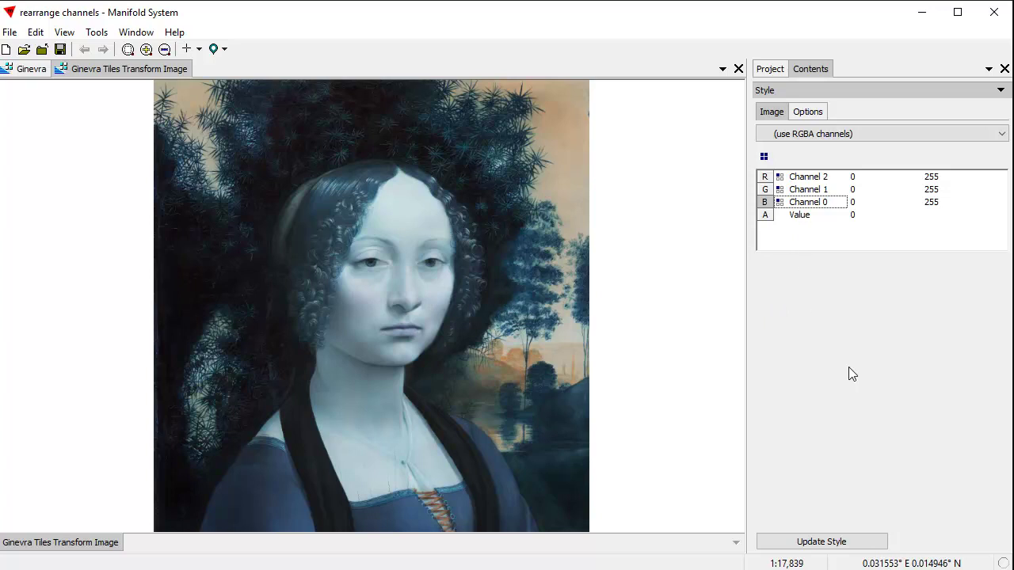
{"action": "left_click", "coordinate": [766, 158]}
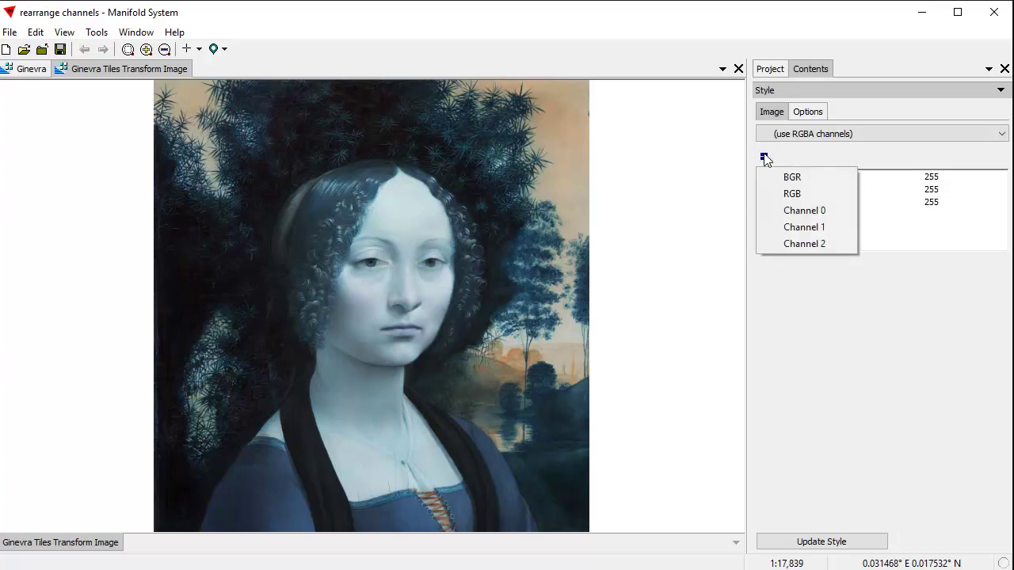
{"action": "left_click", "coordinate": [798, 195]}
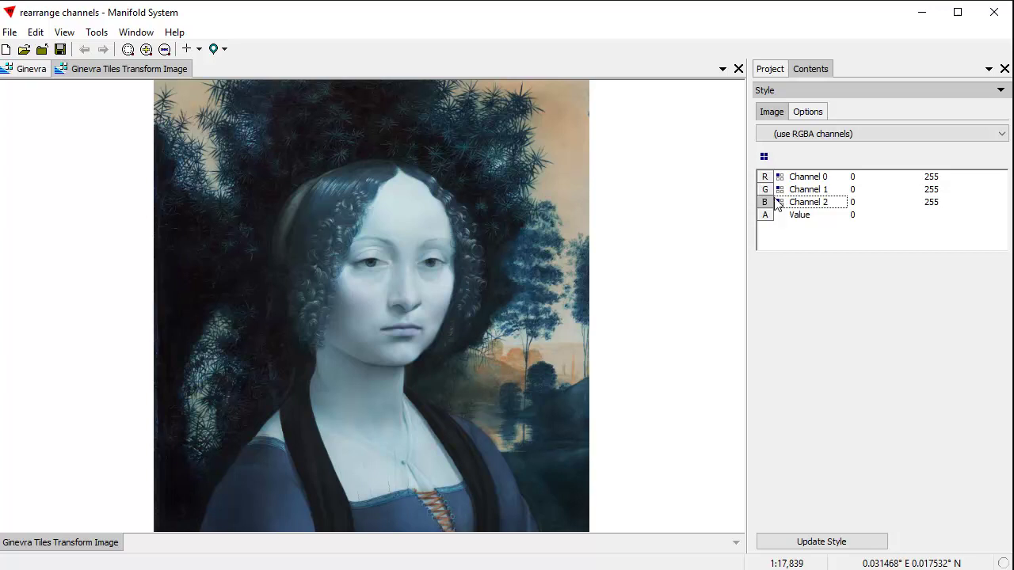
{"action": "left_click", "coordinate": [854, 544]}
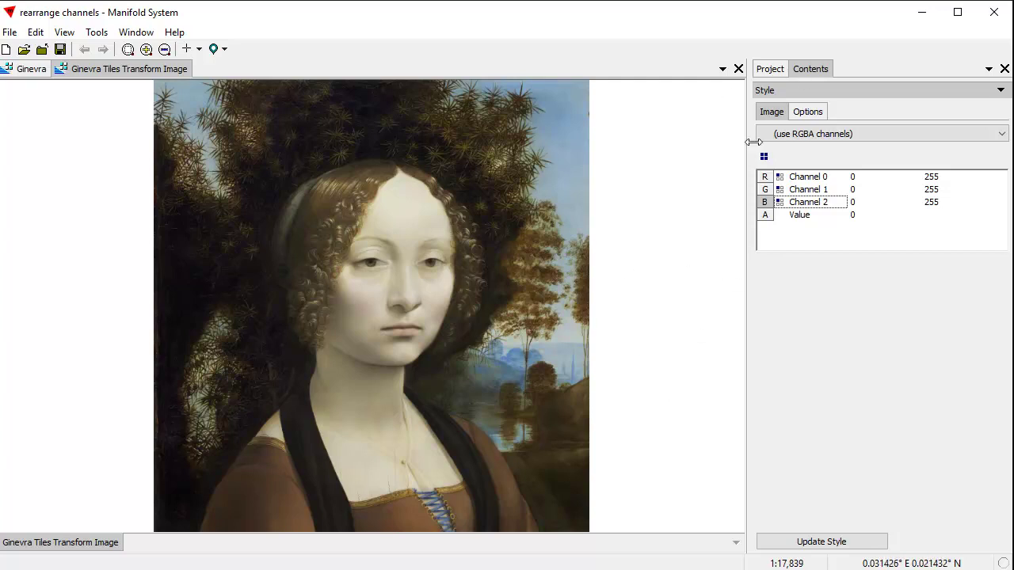
{"action": "left_click", "coordinate": [22, 71]}
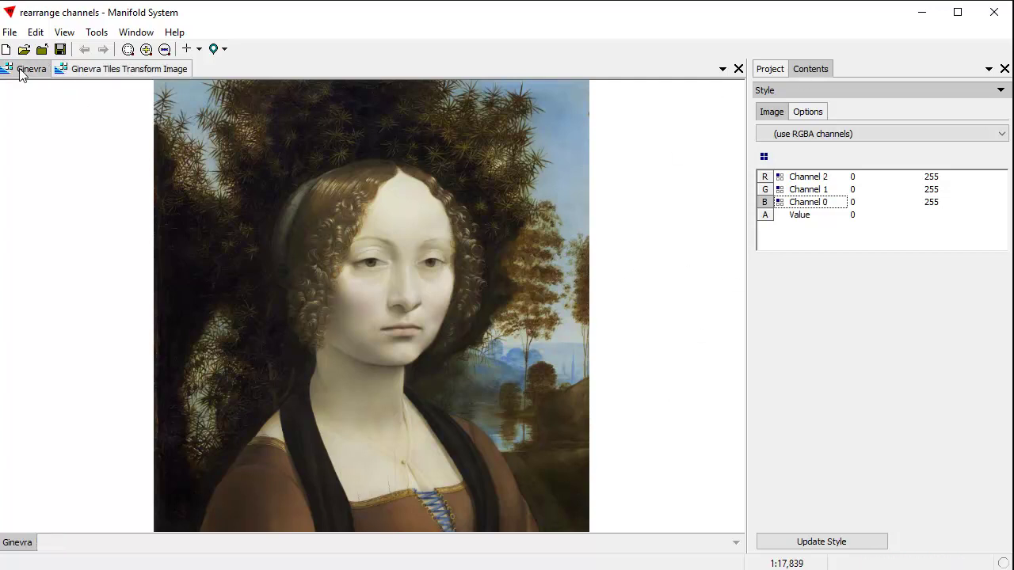
{"action": "left_click", "coordinate": [127, 71]}
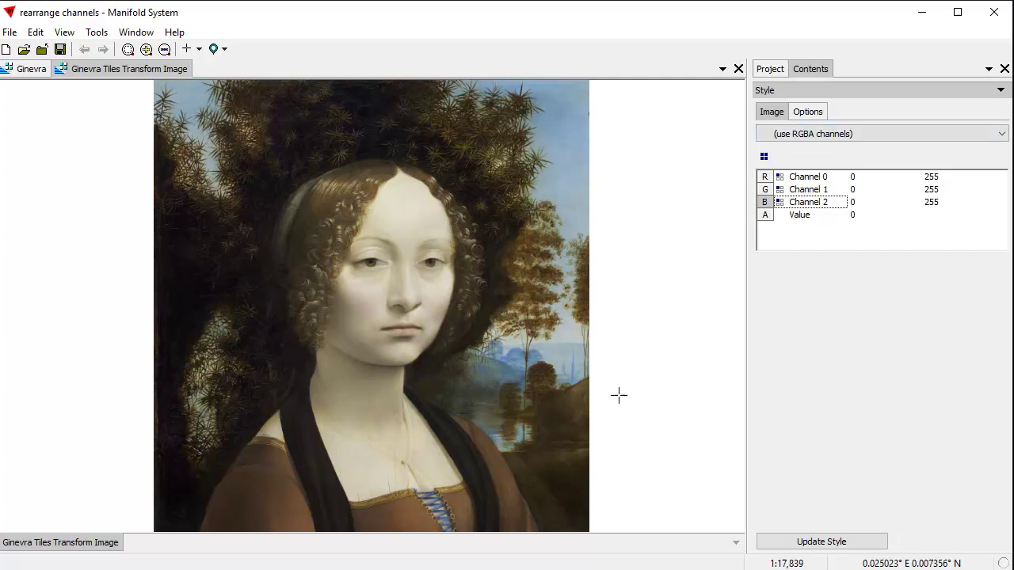
Paste TileChannels([Tile], VectorMakeX3(2, 1, 0)) into the image's Transform expression and select it.
{"action": "left_click", "coordinate": [809, 89]}
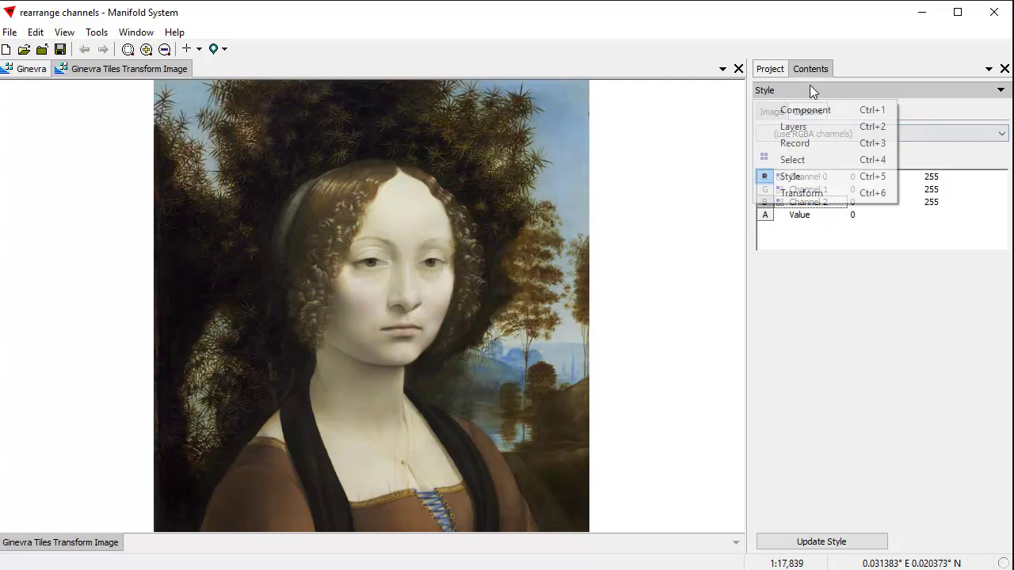
{"action": "left_click", "coordinate": [833, 194]}
{"action": "left_click", "coordinate": [835, 135]}
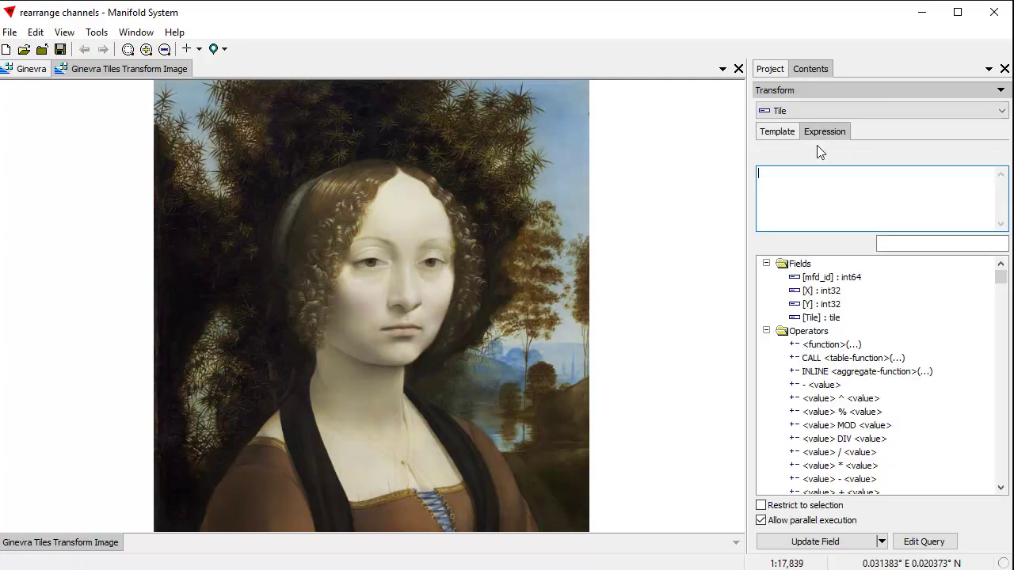
{"action": "right_click", "coordinate": [806, 175]}
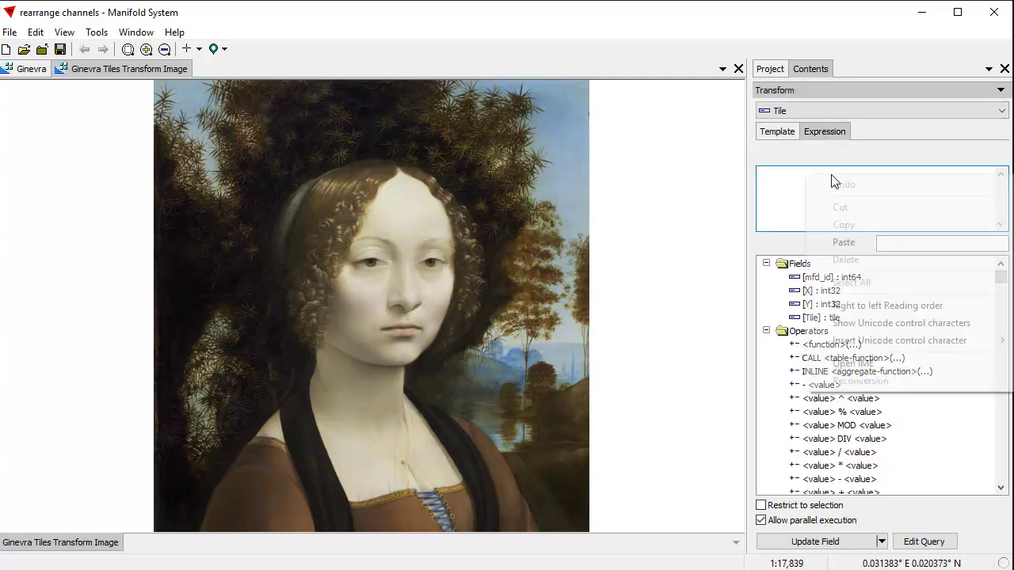
{"action": "left_click", "coordinate": [843, 242]}
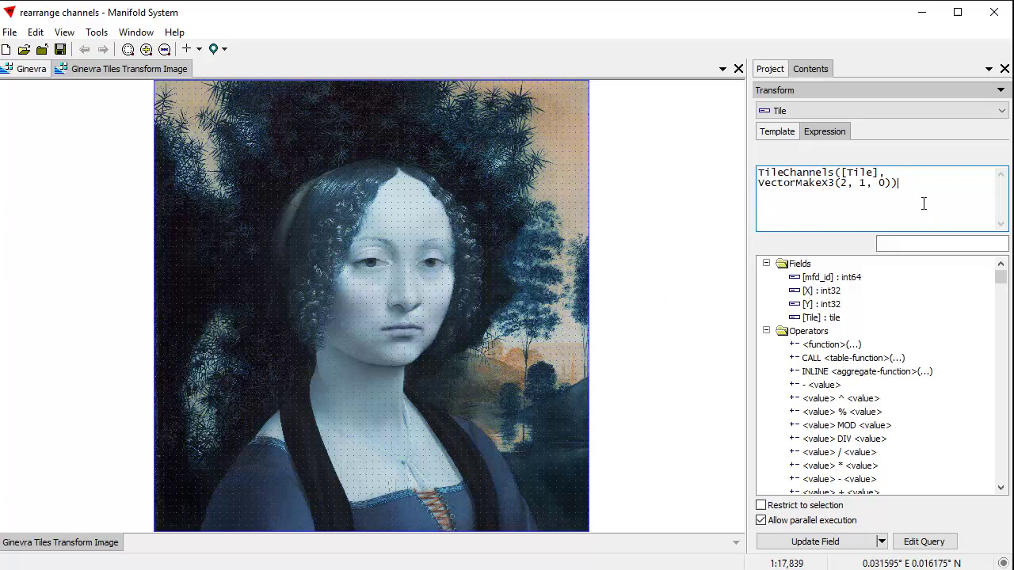
{"action": "left_click_drag", "start_coordinate": [921, 186], "coordinate": [762, 173]}
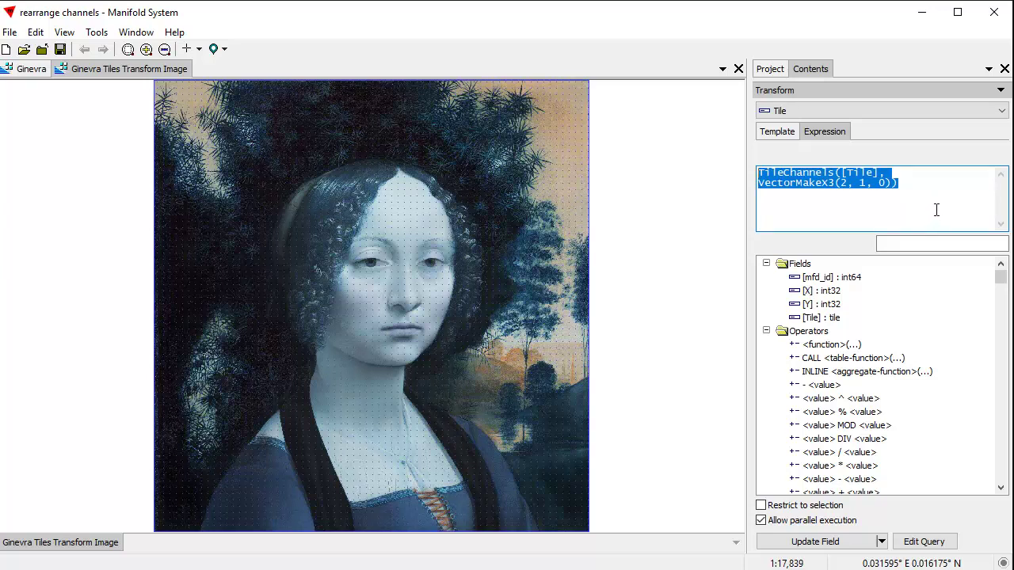
Switch the tile transform from Update Field to Add Component.
{"action": "left_click", "coordinate": [882, 542]}
{"action": "left_click", "coordinate": [865, 568]}
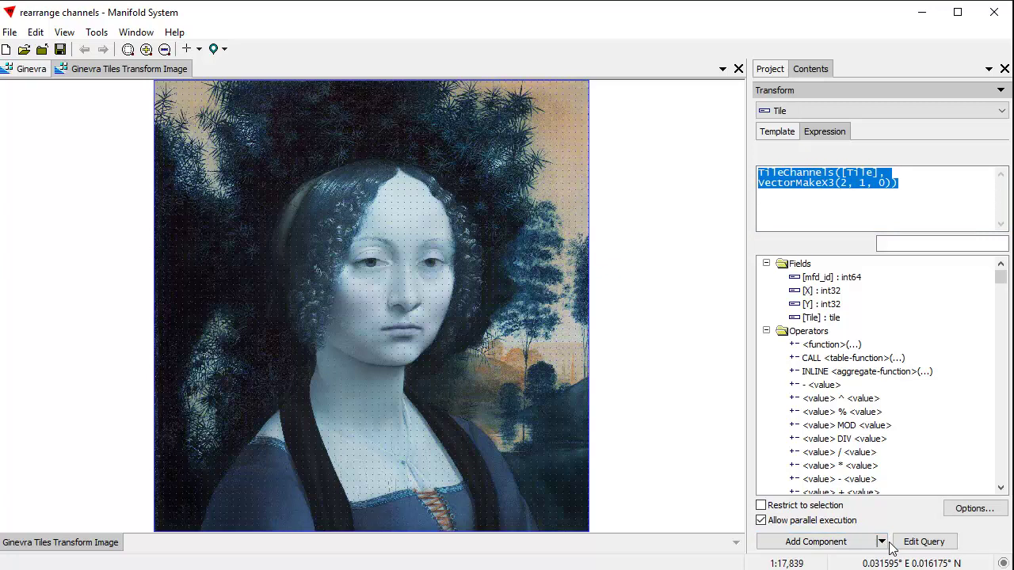
{"action": "left_click", "coordinate": [938, 180]}
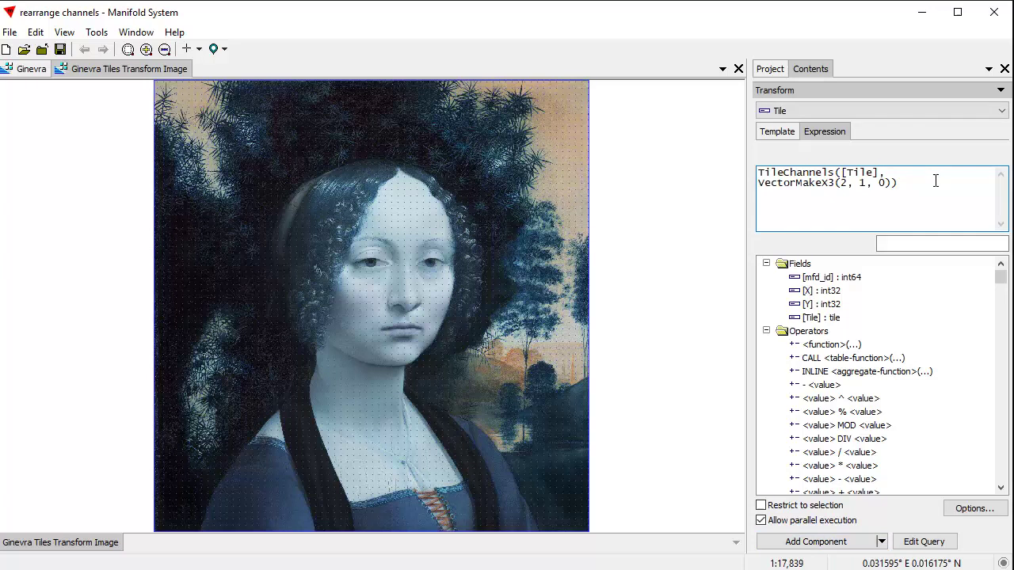